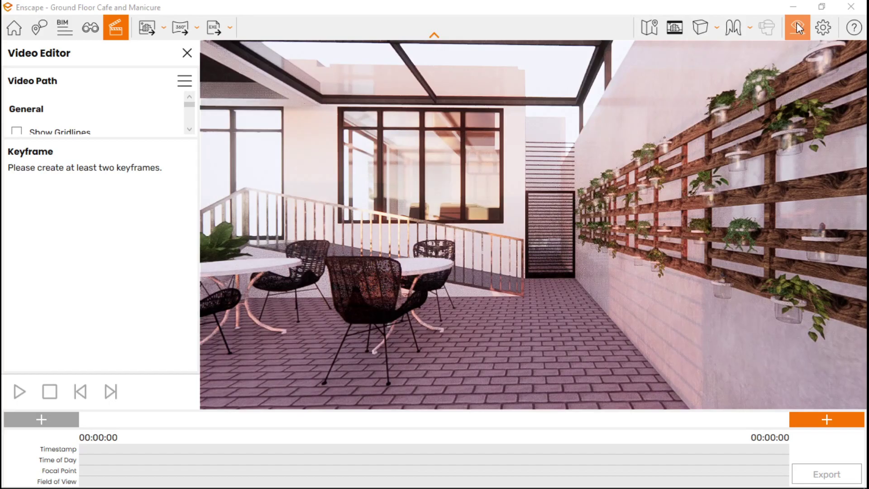
- Set the camera projection to Two-Point in the visual settings and close them
left_click(797, 24)
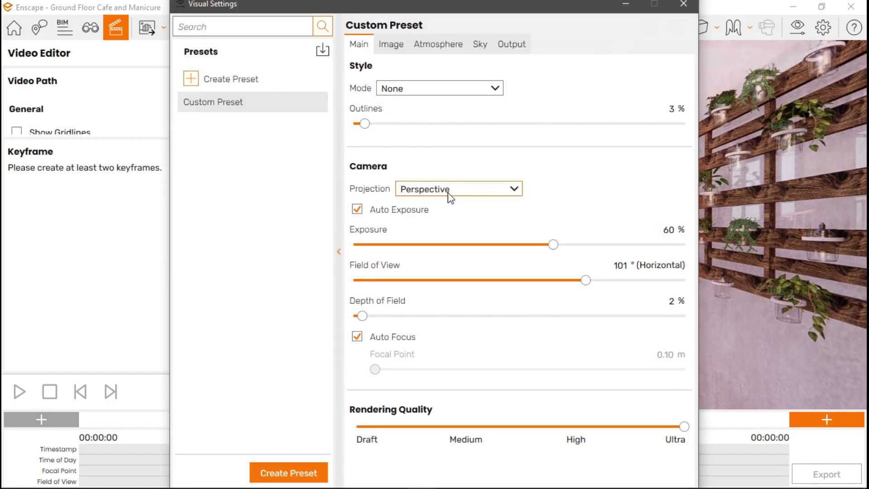
left_click(428, 222)
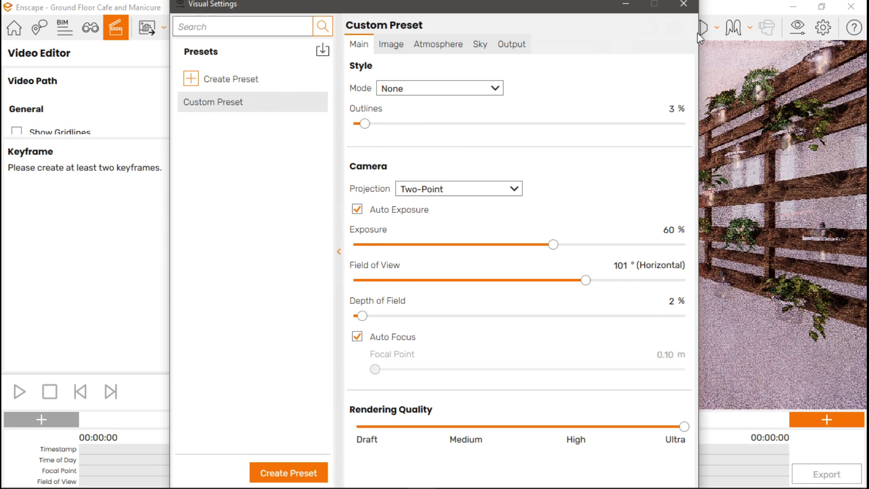
left_click(684, 10)
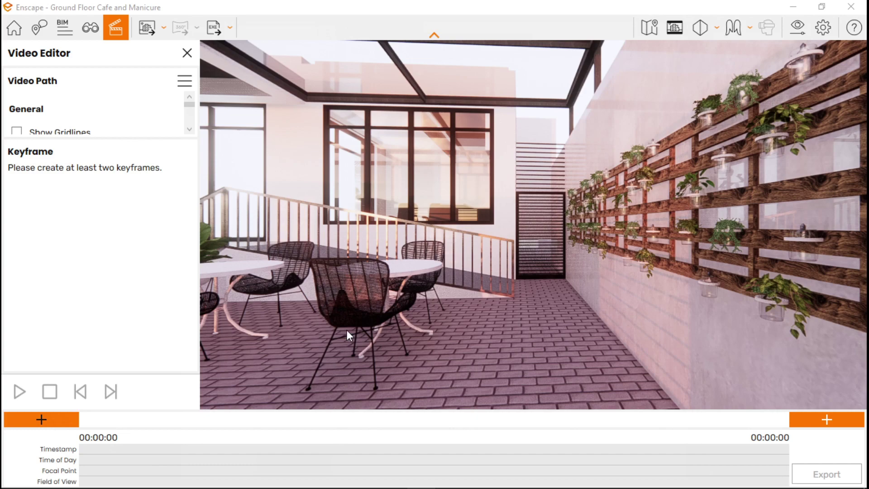
- Create a two-keyframe video path travelling sideways from the plant wall to the entrance steps, and preview it
key("k")
left_click_drag(533, 289, 543, 283)
key("a")
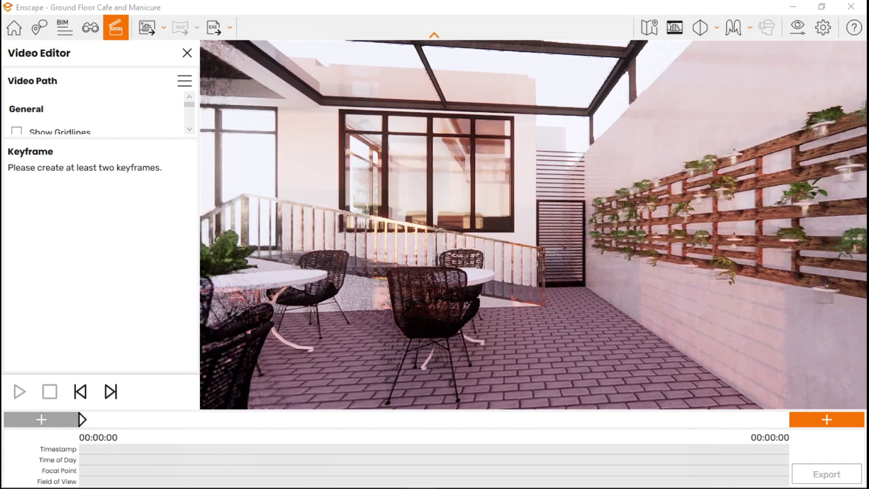
key("a")
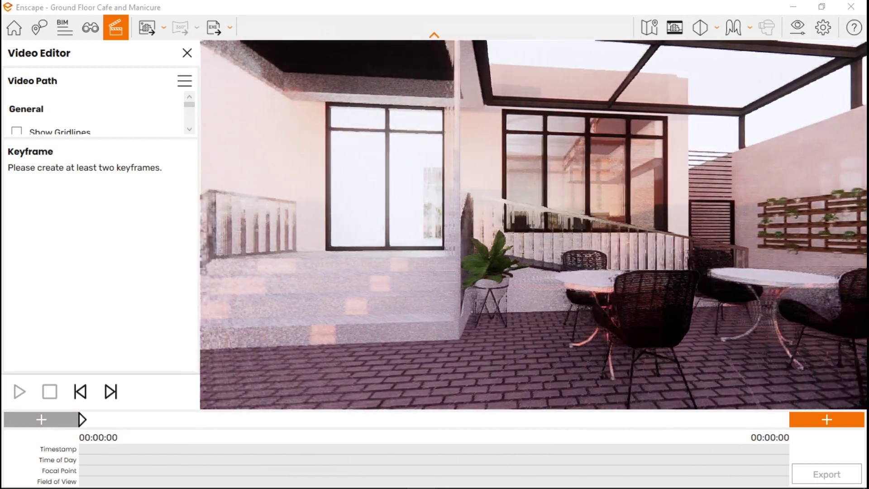
key("a")
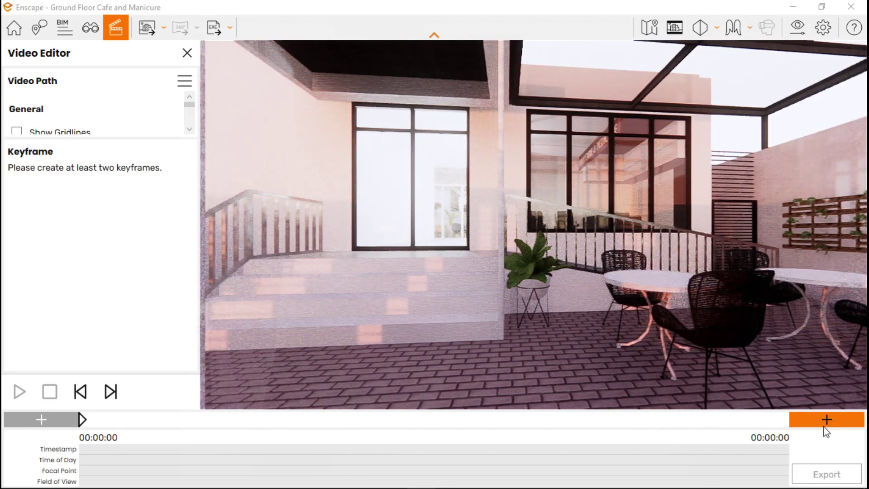
left_click(20, 391)
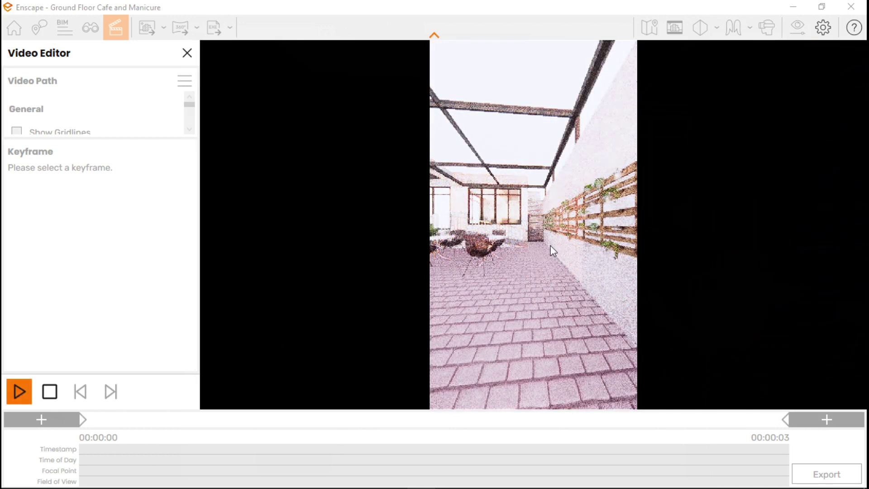
left_click(59, 398)
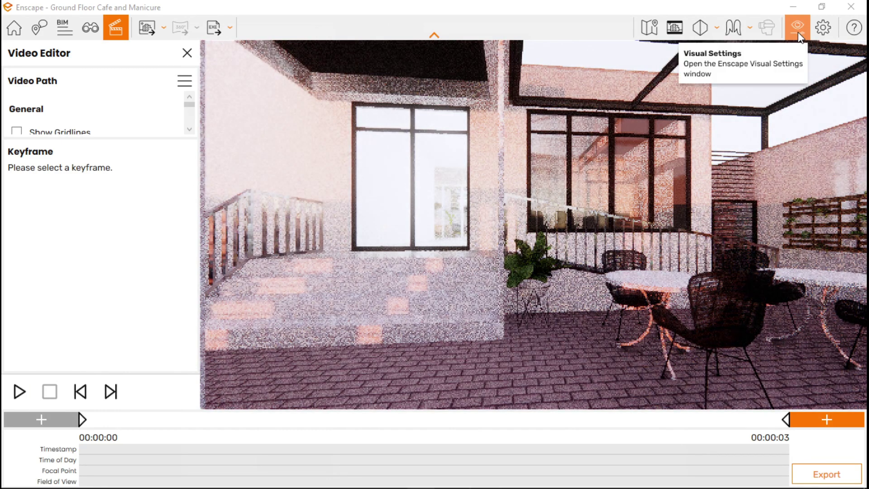
- Set the output resolution to Full HD in the visual settings
left_click(797, 31)
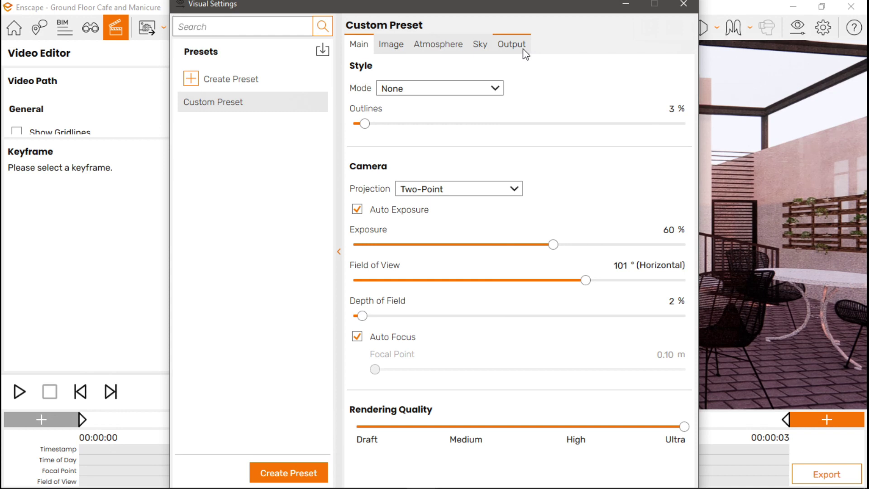
left_click(511, 45)
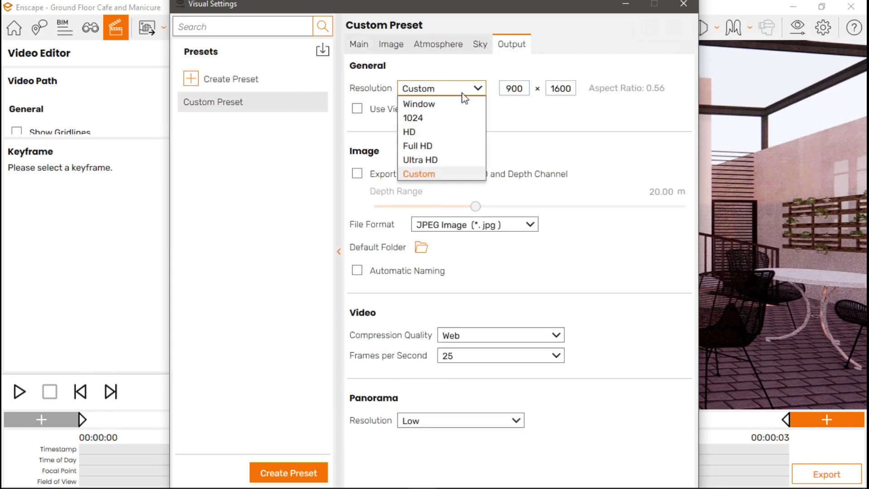
left_click(437, 148)
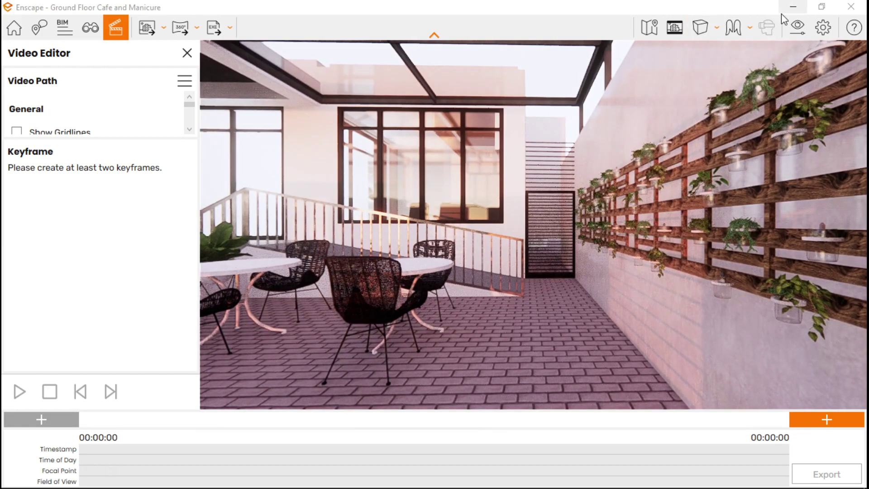
- Switch the camera projection from Perspective to Two-Point and close the visual settings
left_click(798, 27)
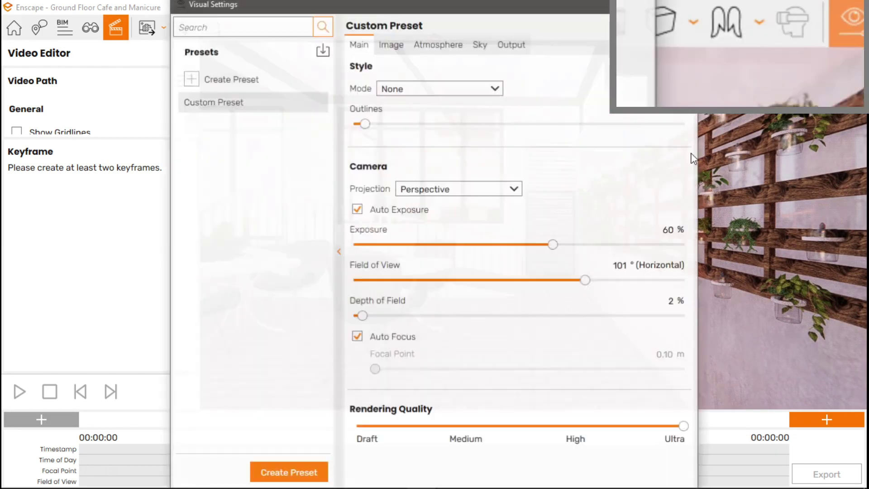
left_click(456, 184)
left_click(414, 237)
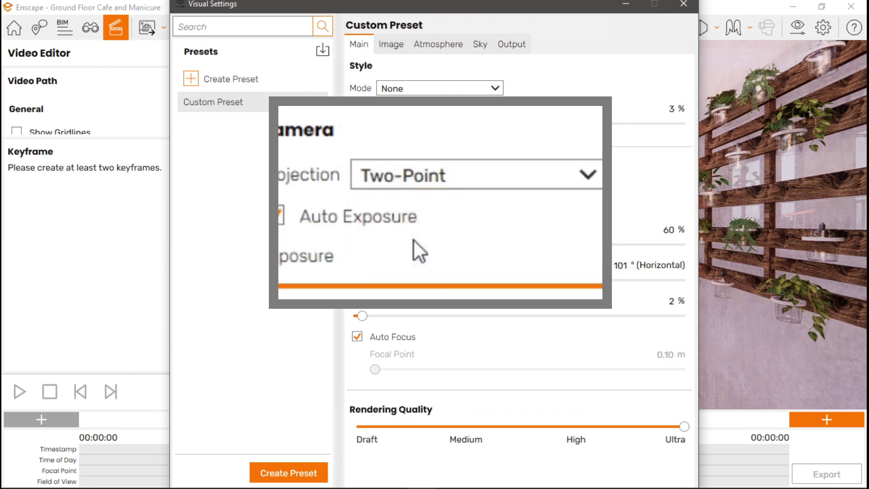
left_click(683, 4)
- Add a start keyframe facing the plant wall and an end keyframe at the entrance steps, and preview the sideways move
left_click_drag(605, 200, 619, 198)
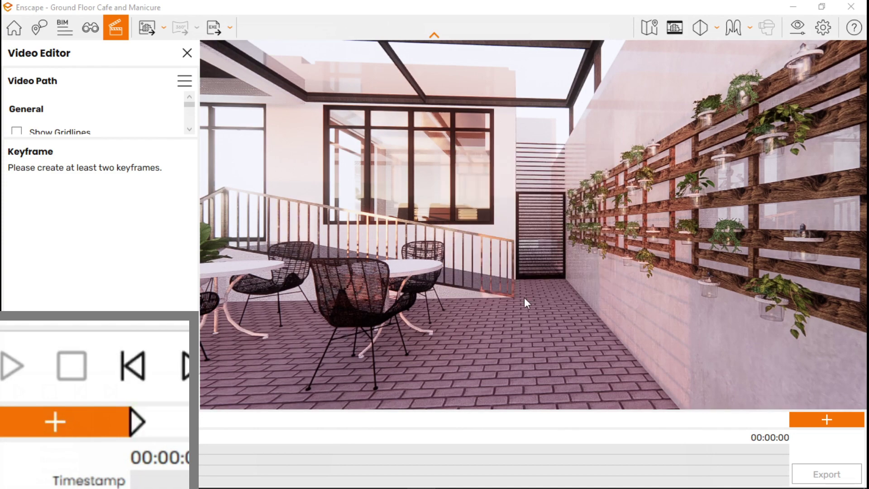
key("a")
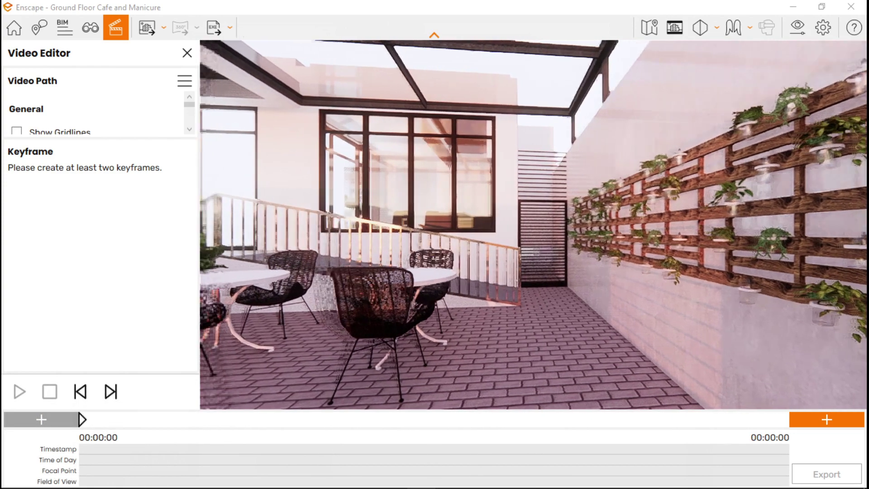
key("a")
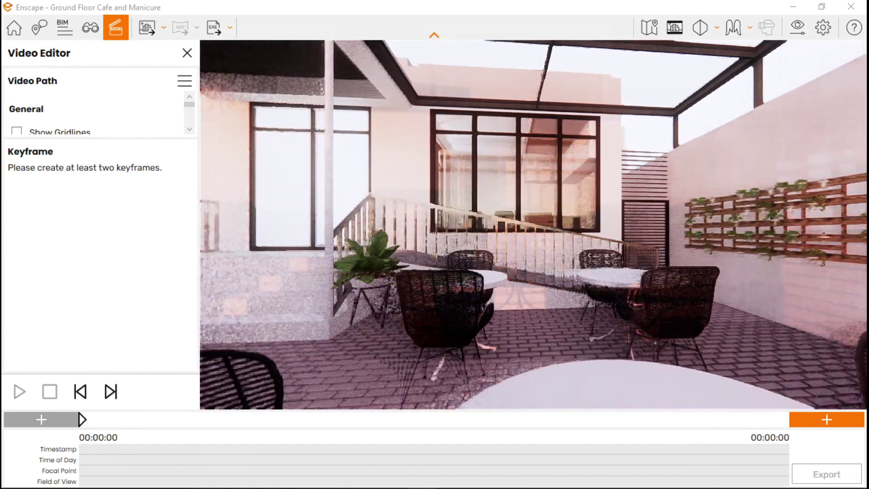
key("a")
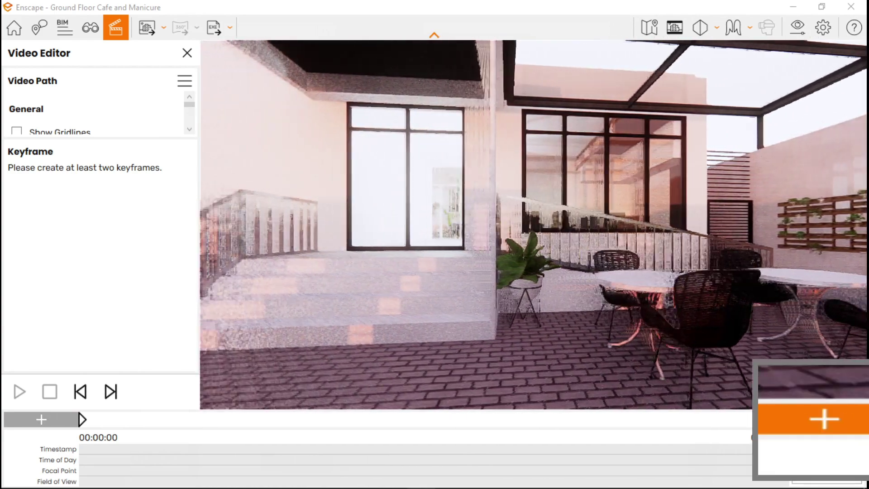
key("d")
key("d")
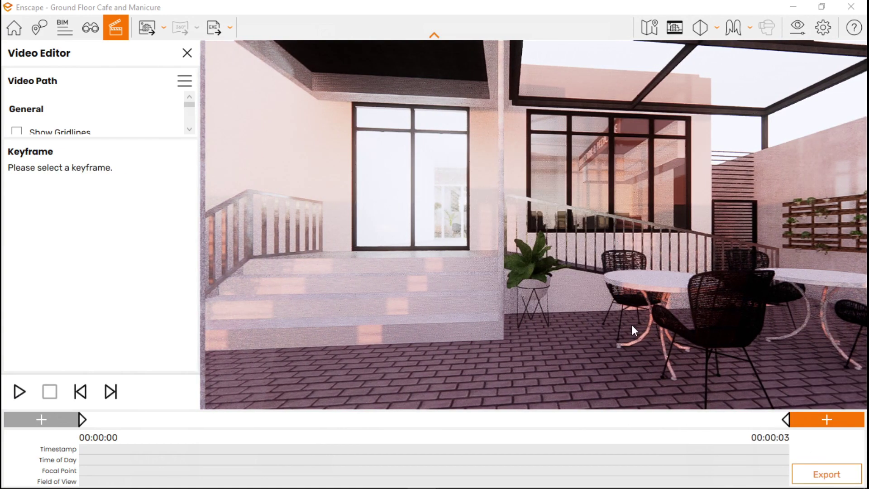
left_click(20, 392)
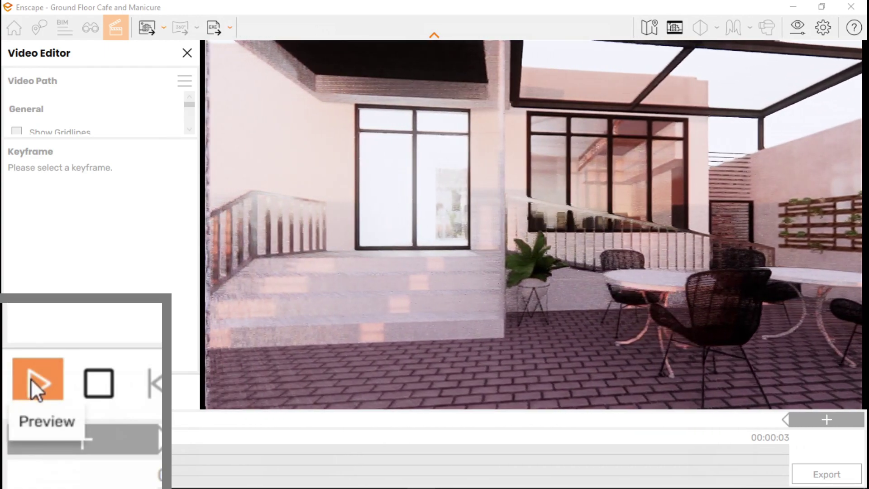
left_click(19, 390)
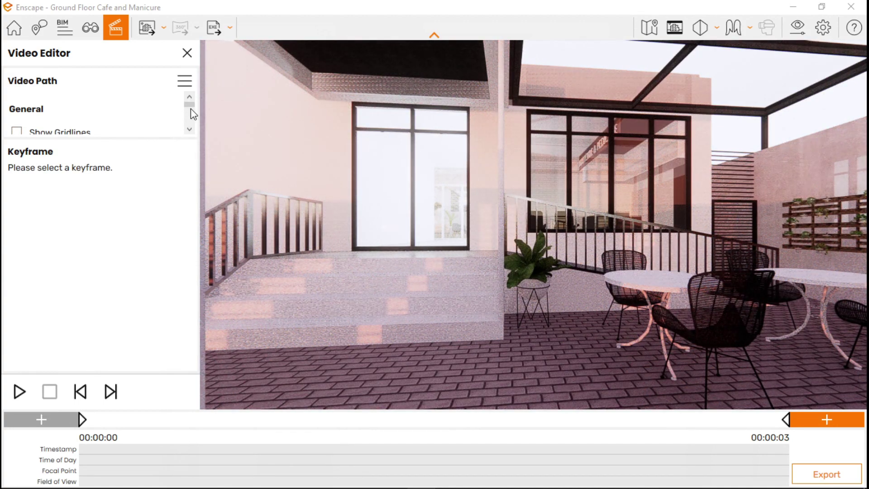
- Set the video path's total duration to 8 seconds and preview it from the first keyframe
left_click(189, 130)
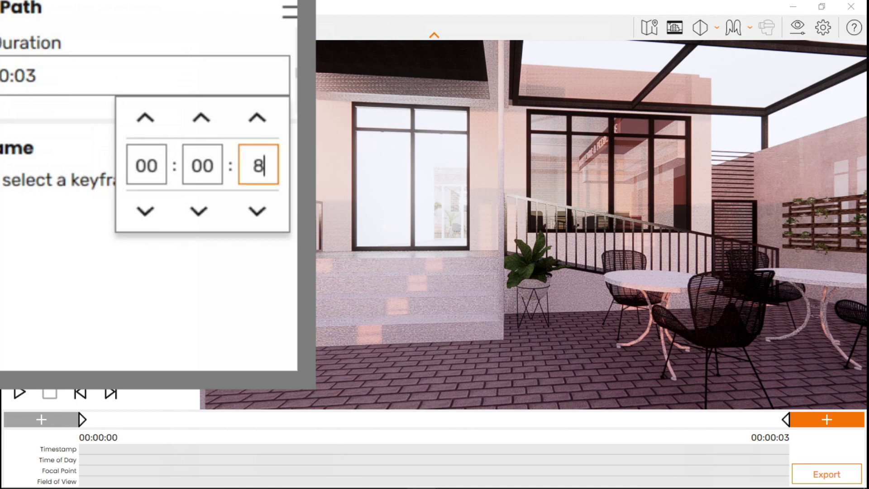
left_click(211, 325)
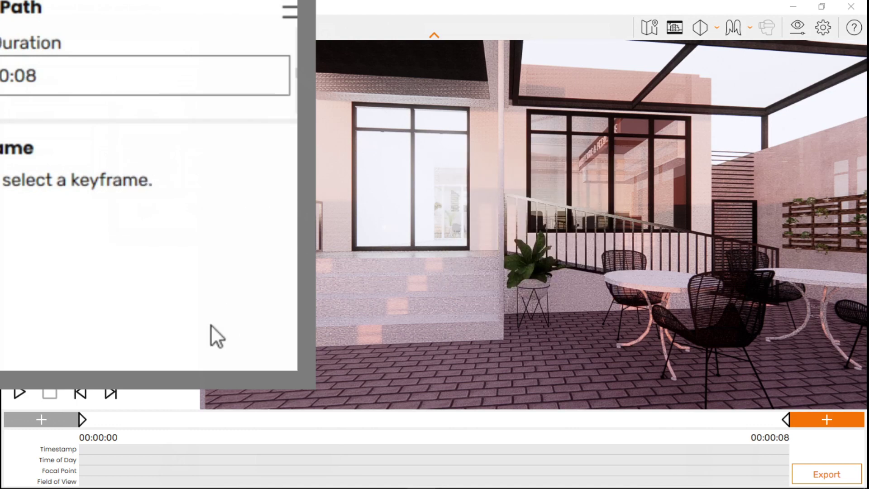
left_click(82, 419)
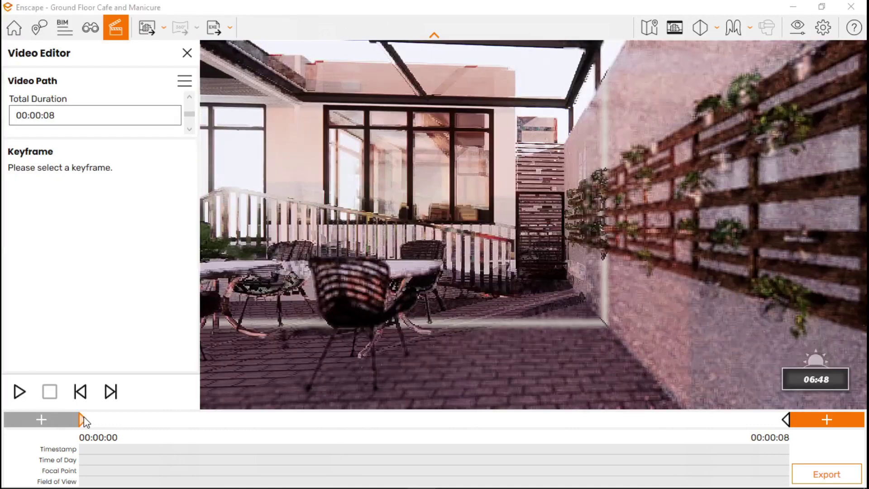
left_click(24, 390)
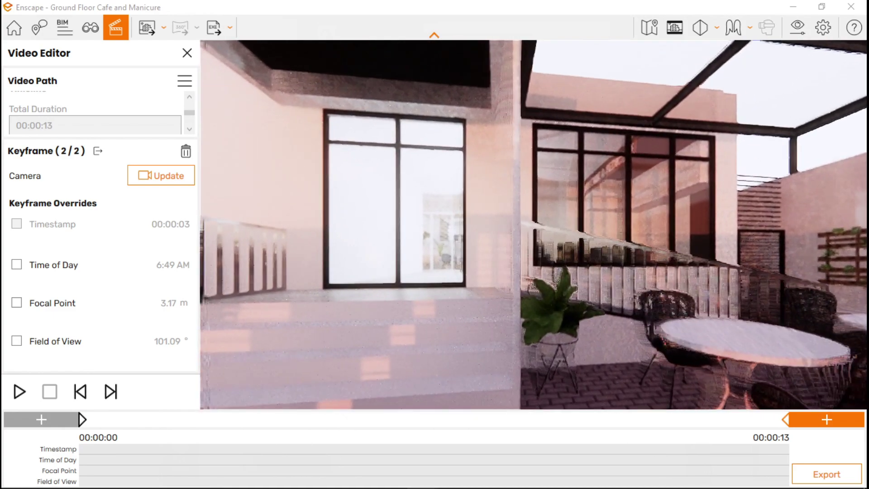
- Extend the video path with keyframes at the entrance steps, back behind the round patio table, and forward at the steps again
left_click_drag(670, 360, 699, 360)
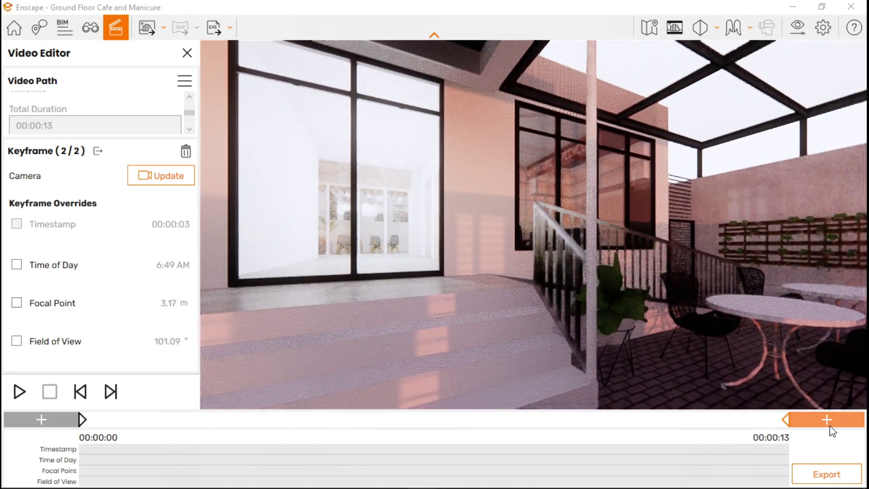
left_click(828, 426)
key("s")
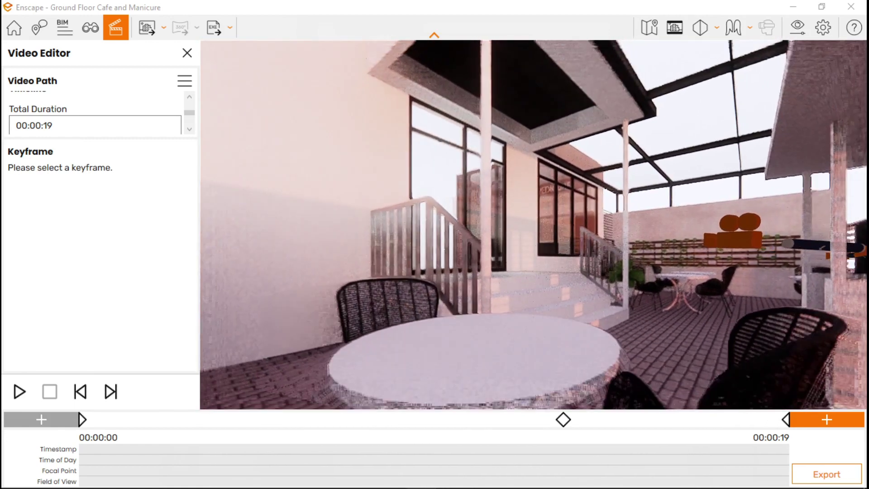
left_click(829, 422)
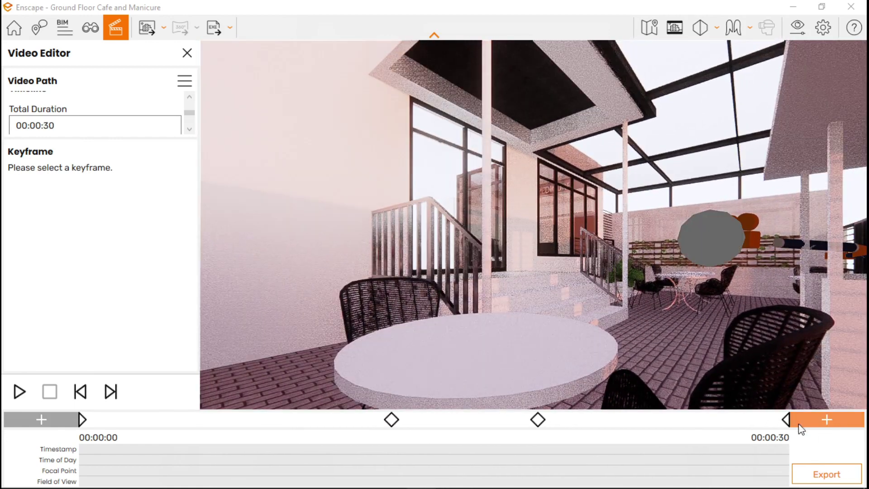
key("w")
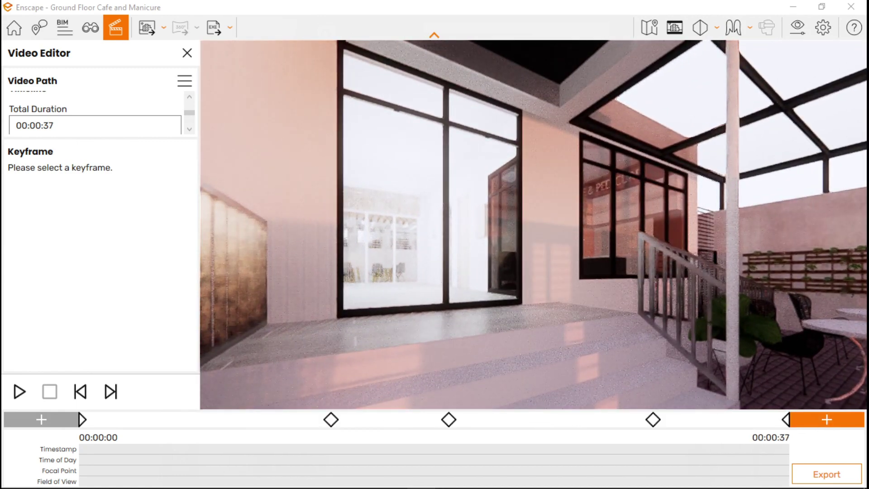
- Move the camera through the glass entrance, adding keyframes in front of the door and facing the manicure room's glass partition
key("w")
left_click_drag(743, 335, 710, 324)
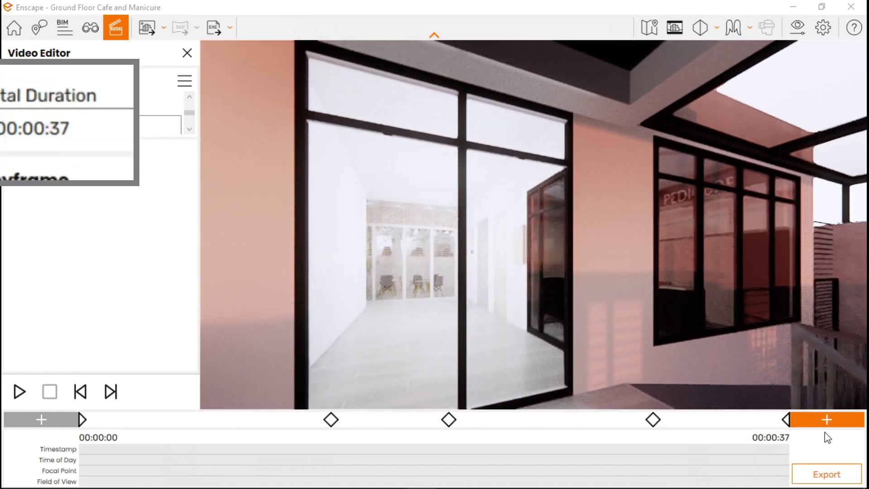
key("w")
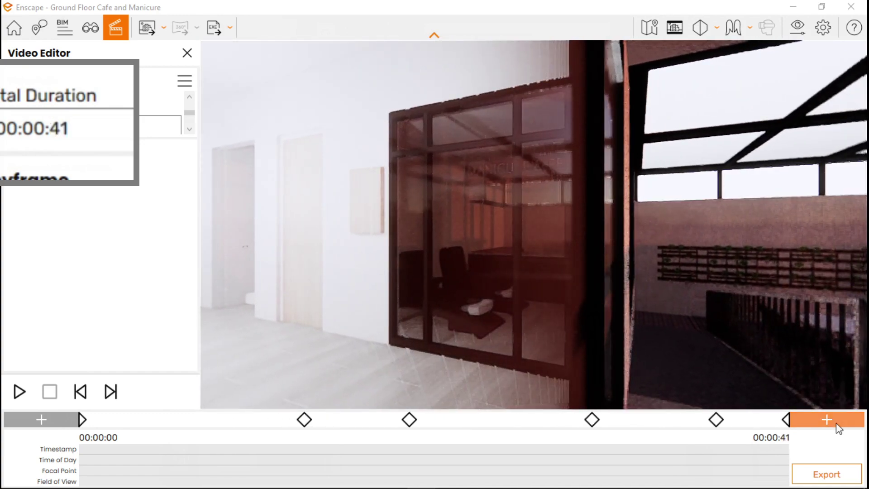
key("w")
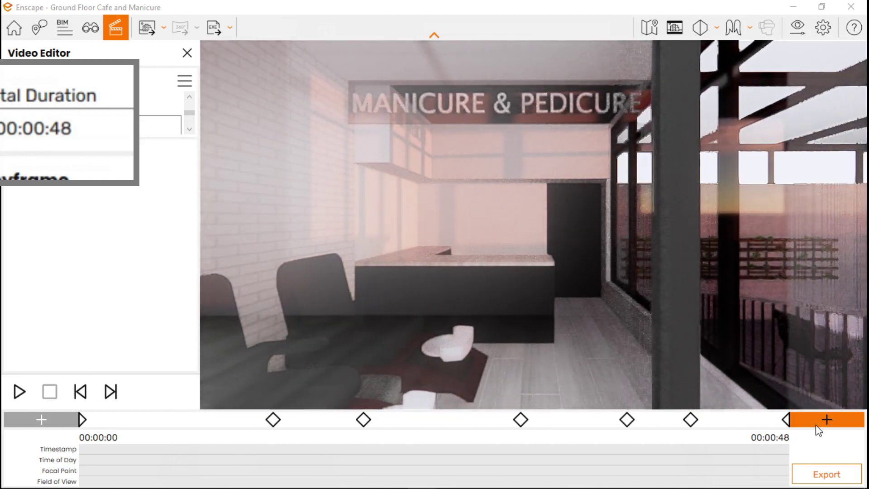
- Add keyframes inside the manicure and pedicure room, and continue the video path to the cafe's glazed front
left_click(821, 423)
key("w")
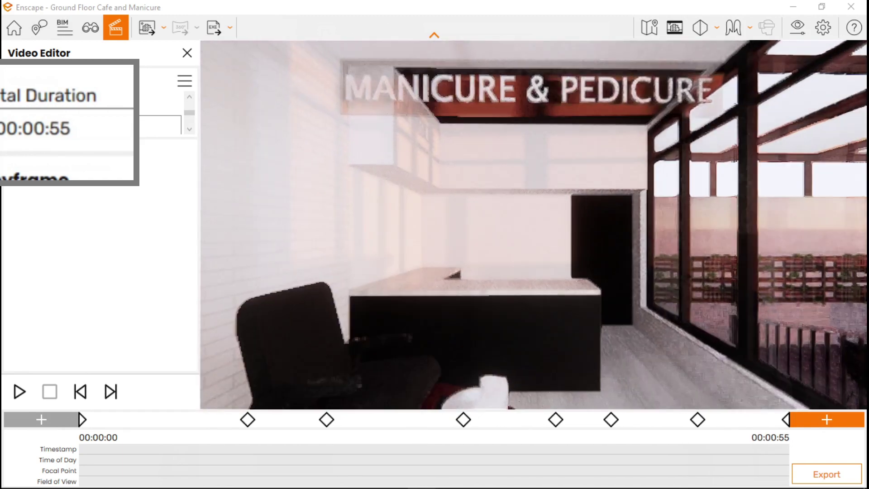
key("w")
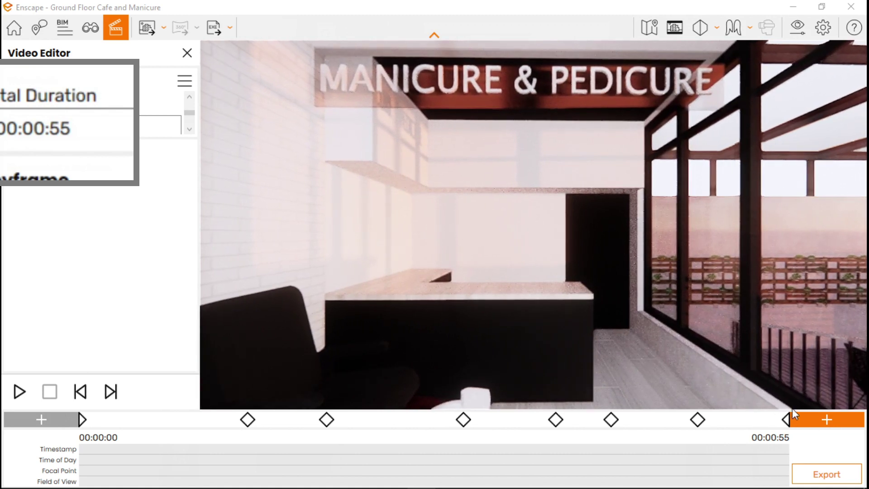
left_click_drag(743, 344, 688, 298)
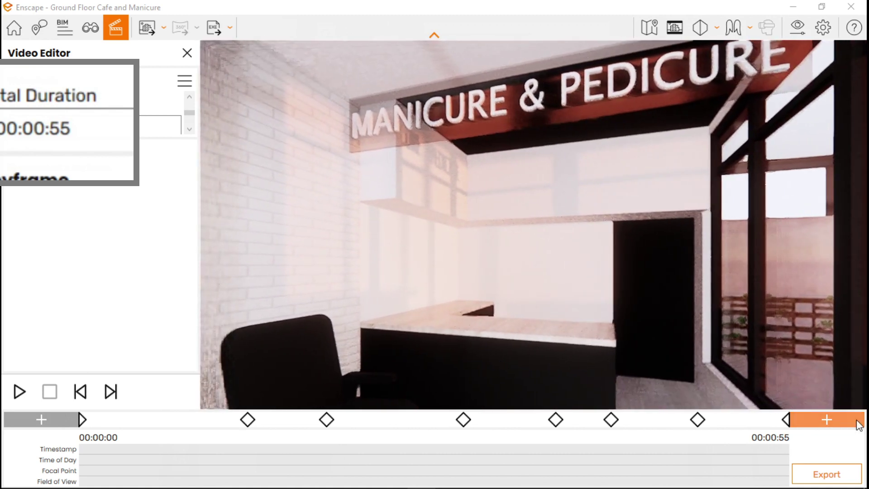
key("s")
left_click_drag(769, 364, 740, 334)
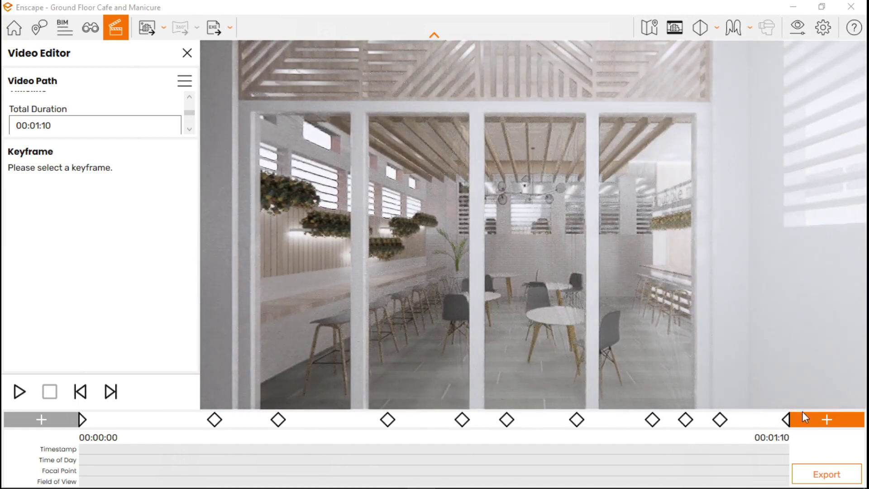
- Extend the video path into the cafe seating area, adding keyframes over the tables beside the bar stools
left_click(806, 419)
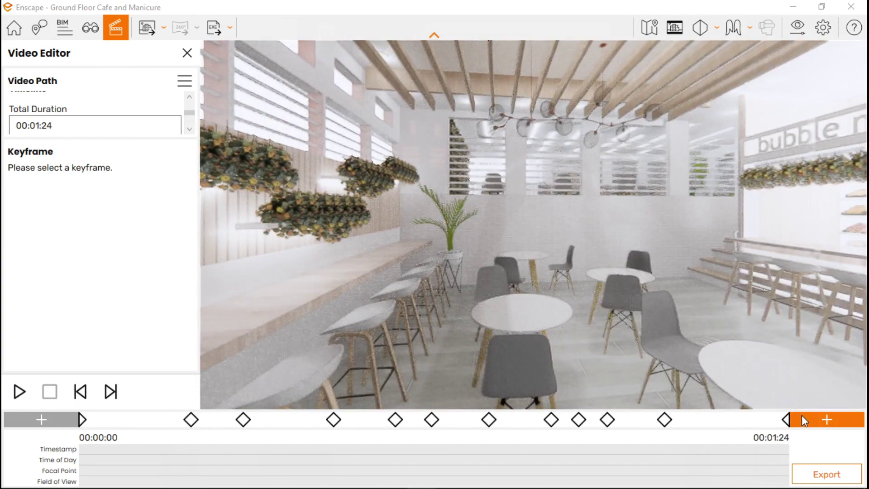
left_click(803, 416)
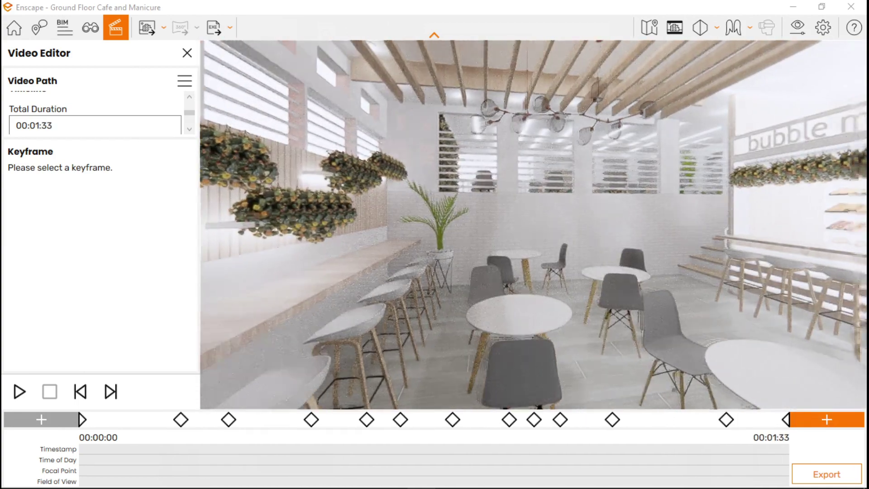
key("k")
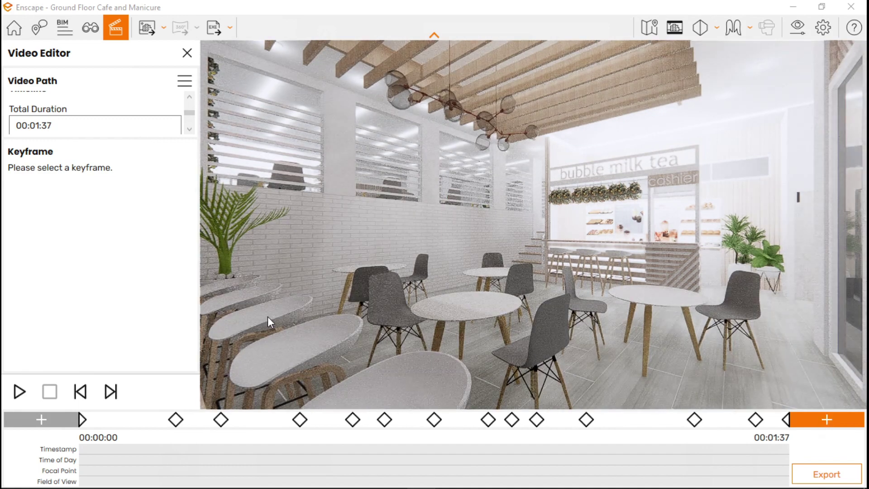
- Override the last keyframe's time of day with 12:49 PM and add another keyframe facing the bubble milk tea counter
left_click(786, 419)
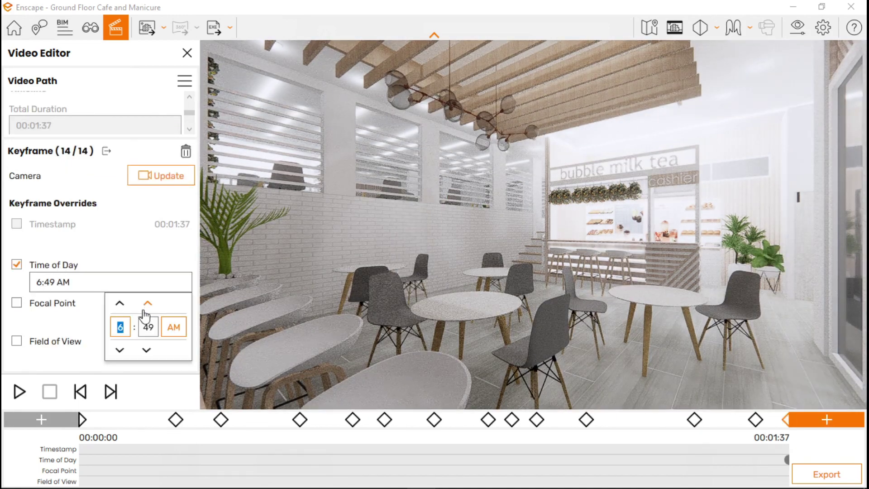
left_click(118, 302)
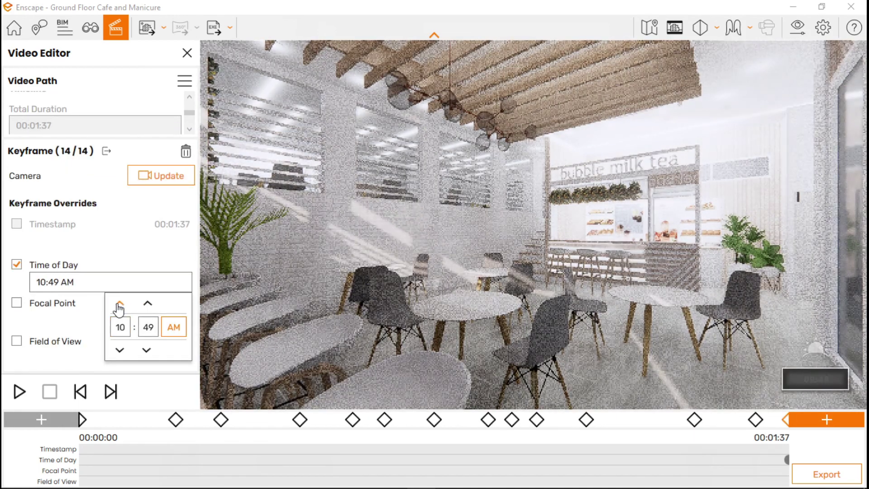
left_click(119, 308)
left_click(118, 308)
left_click(119, 308)
left_click(144, 260)
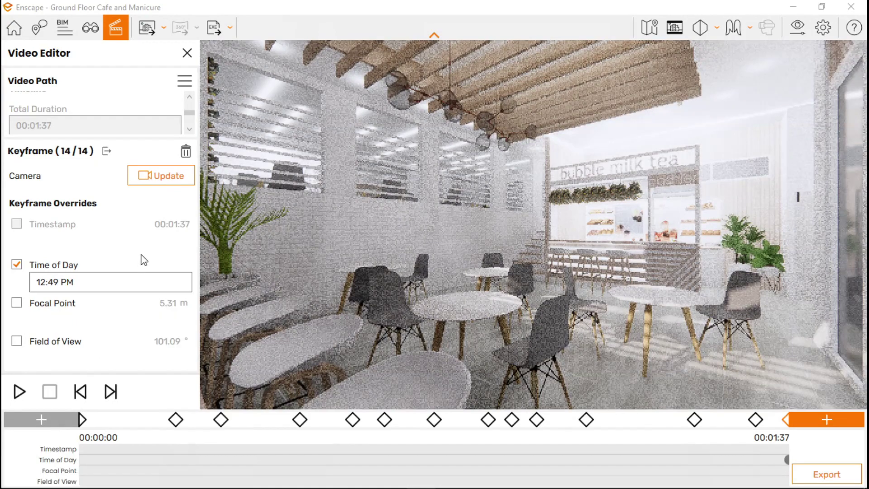
right_click_drag(758, 399, 806, 399)
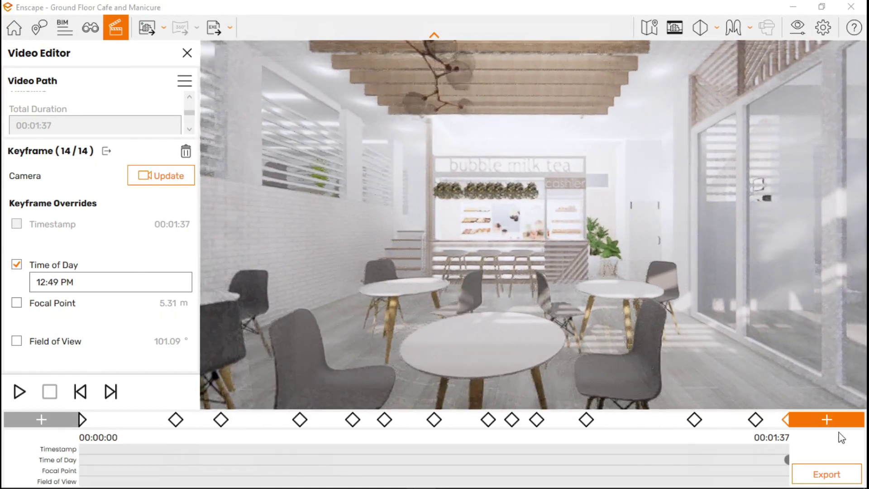
left_click(829, 420)
- Adjust the artificial light brightness and fine-tune the camera exposure in the visual settings
key("F8")
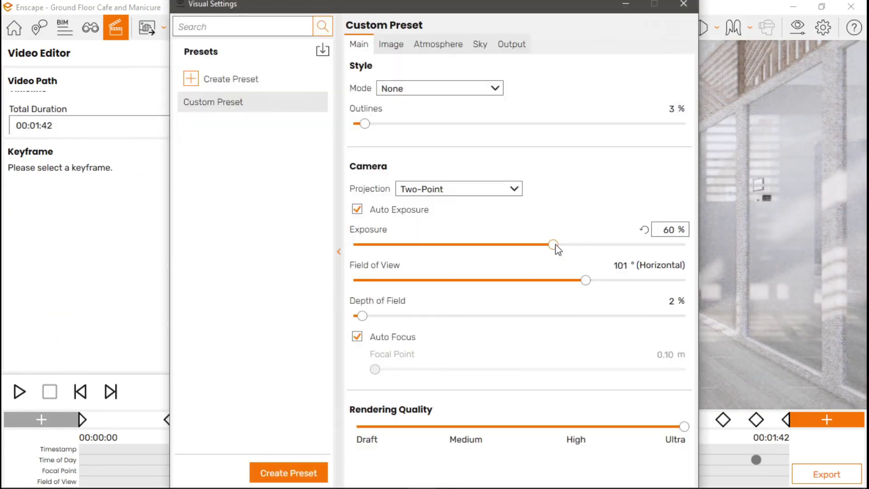
left_click(438, 44)
left_click_drag(534, 4, 368, 11)
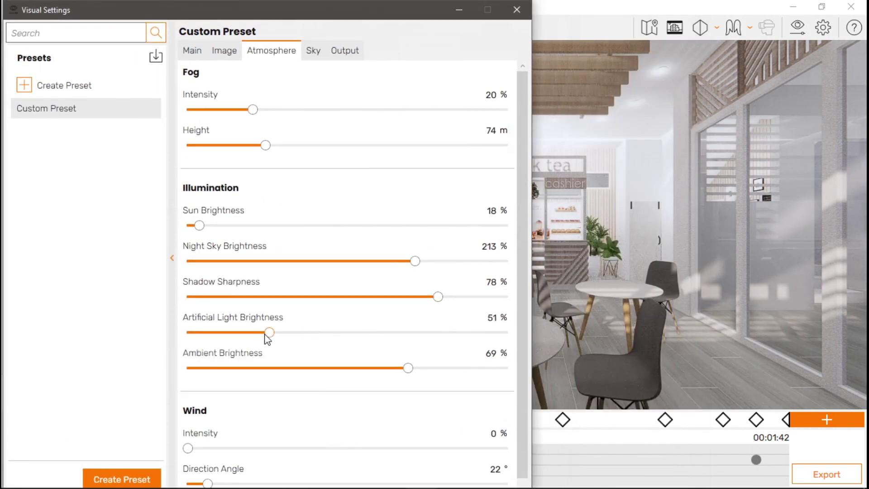
left_click(268, 333)
left_click(516, 10)
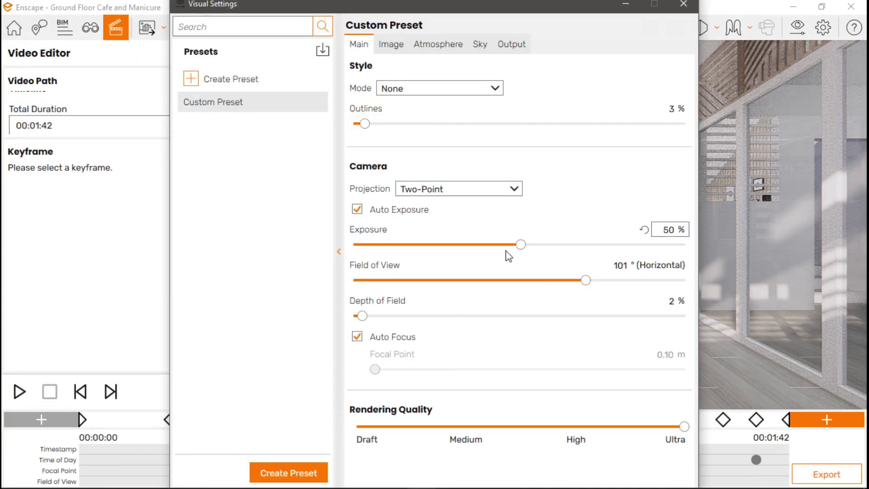
left_click_drag(513, 246, 543, 247)
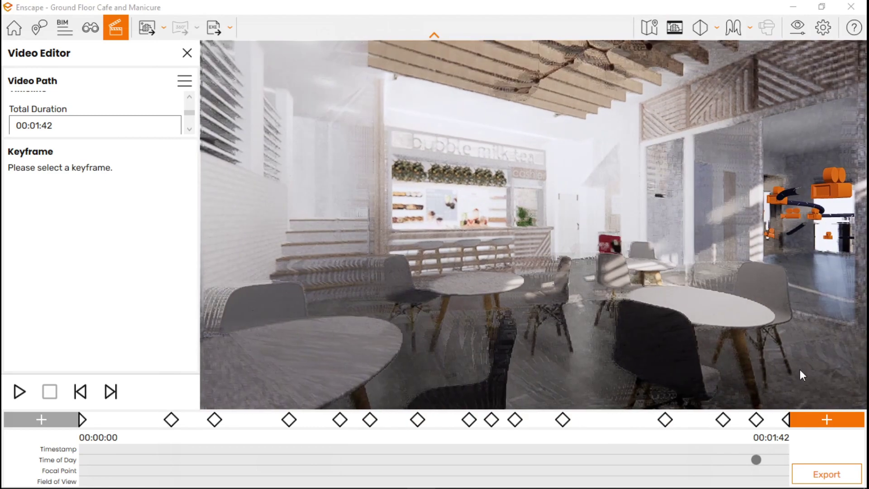
- Move the camera past the milk tea counter, adding keyframes among the tables, beside the cashier, and facing the white door and ice cream freezer
left_click(827, 420)
key("w")
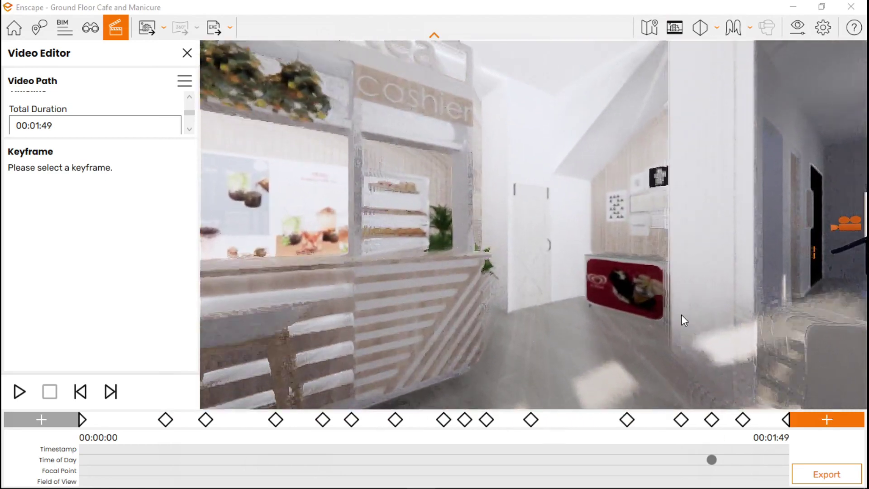
left_click(828, 420)
key("w")
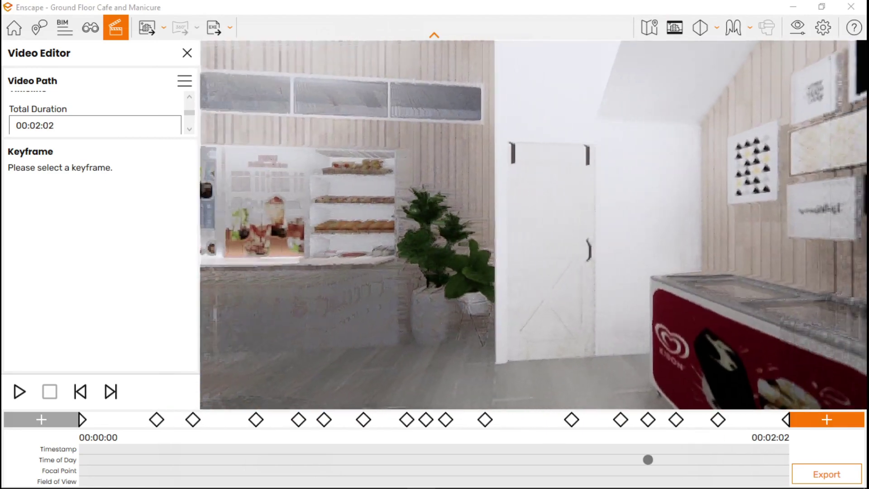
left_click(841, 424)
- Turn the camera around near the freezer and add keyframes looking into the service aisle behind the cashier counter
key("w")
left_click_drag(815, 343, 751, 343)
key("d")
left_click(827, 419)
key("a")
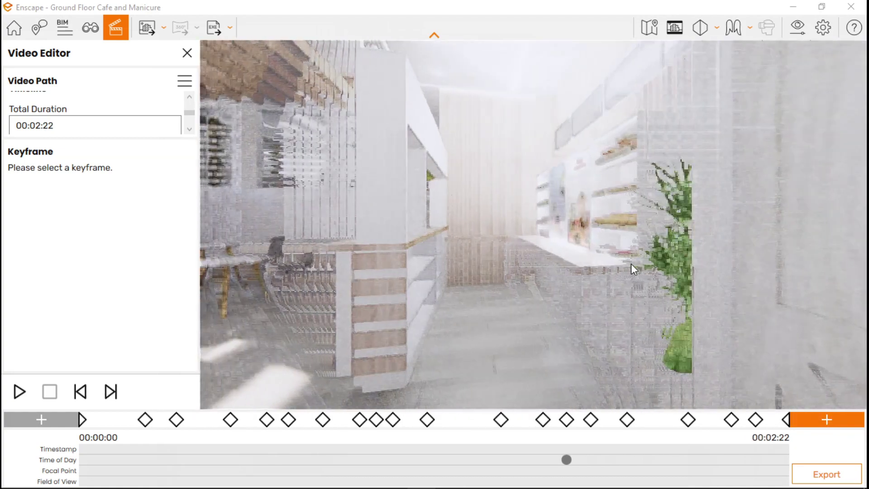
left_click(826, 421)
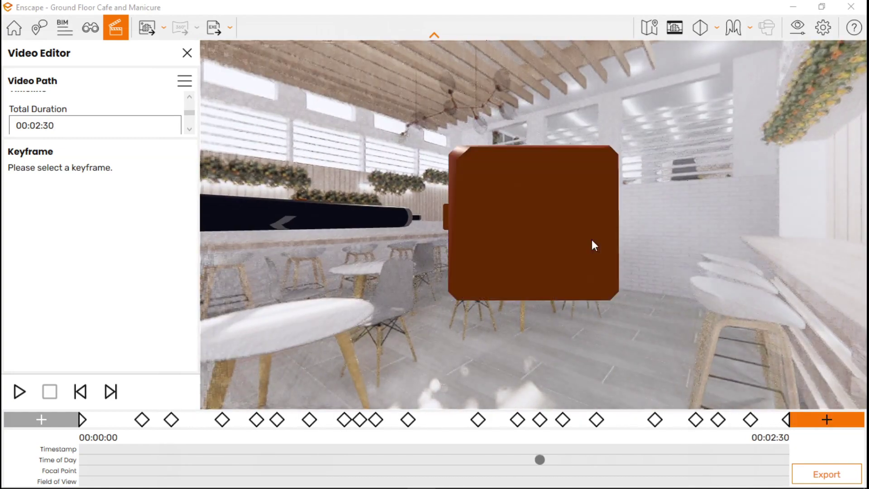
- Continue the path back across the cafe tables, adding keyframes along the white brick wall toward the wooden stairs
left_click(827, 420)
key("w")
left_click(827, 420)
left_click_drag(589, 363, 737, 393)
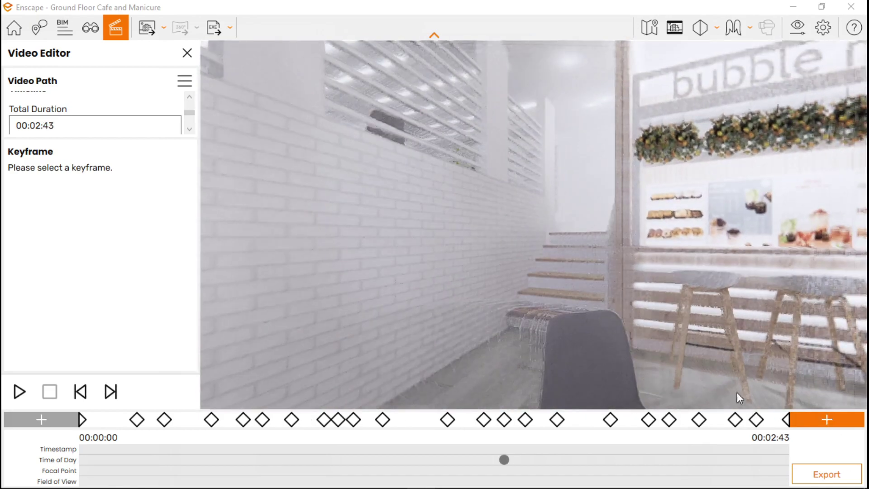
key("k")
key("k")
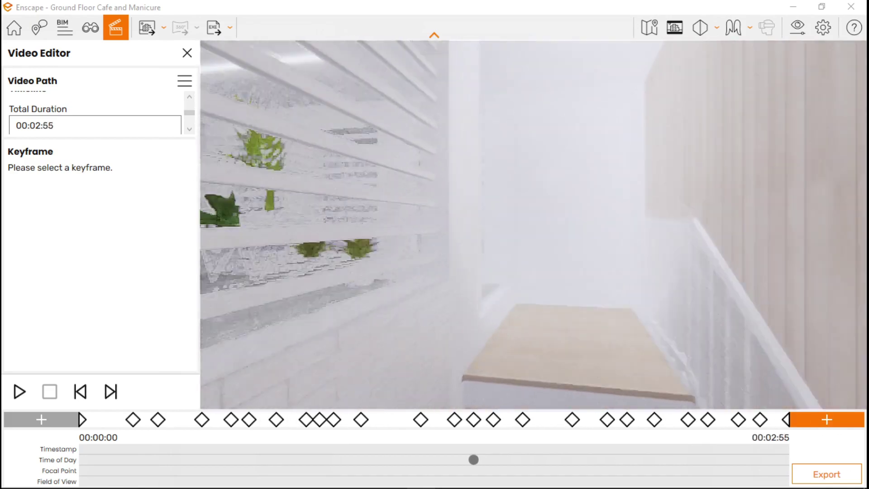
- Take the camera up the stairs and add keyframes beside the potted plants and along the upper-floor dining tables
key("w")
left_click_drag(742, 339, 801, 348)
key("s")
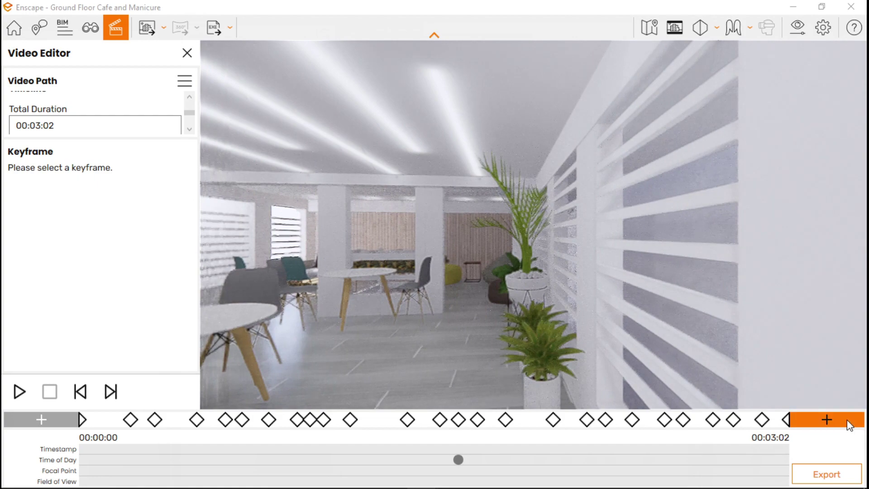
left_click(827, 419)
key("k")
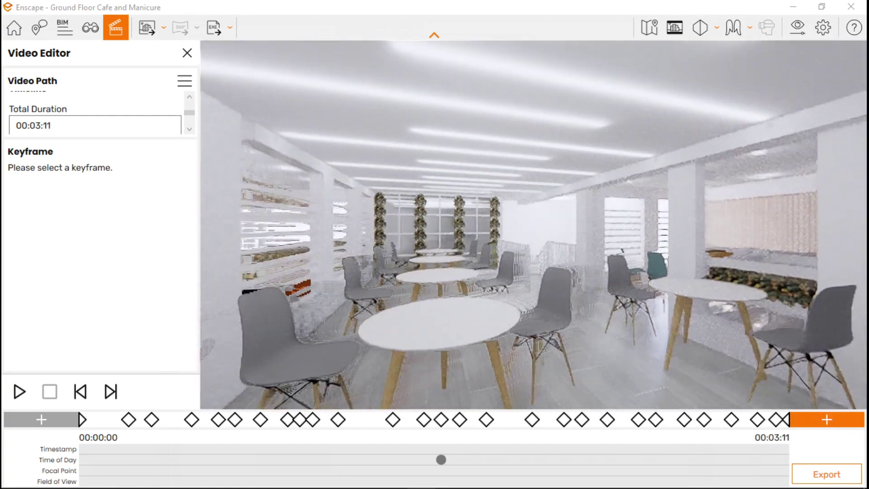
key("k")
- Turn the camera into the upper-floor lounge and add keyframes at the green pouf and facing the grey sofa
left_click_drag(650, 256, 743, 263)
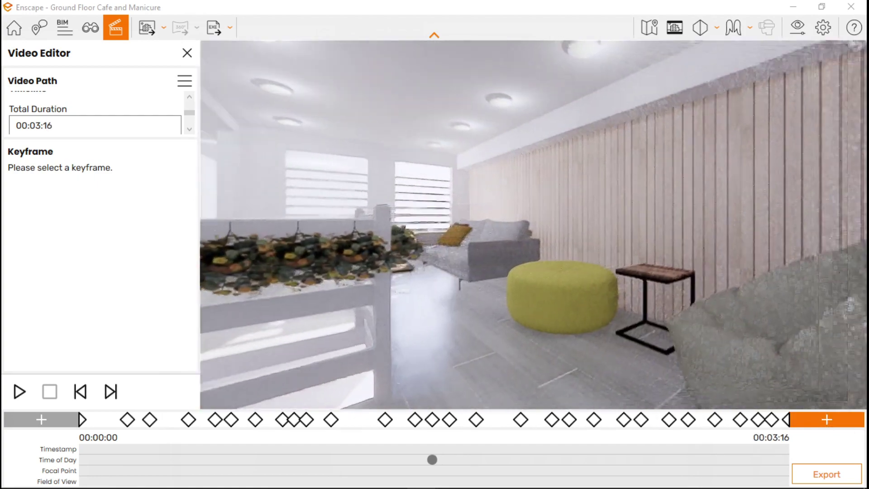
key("s")
left_click(824, 416)
key("w")
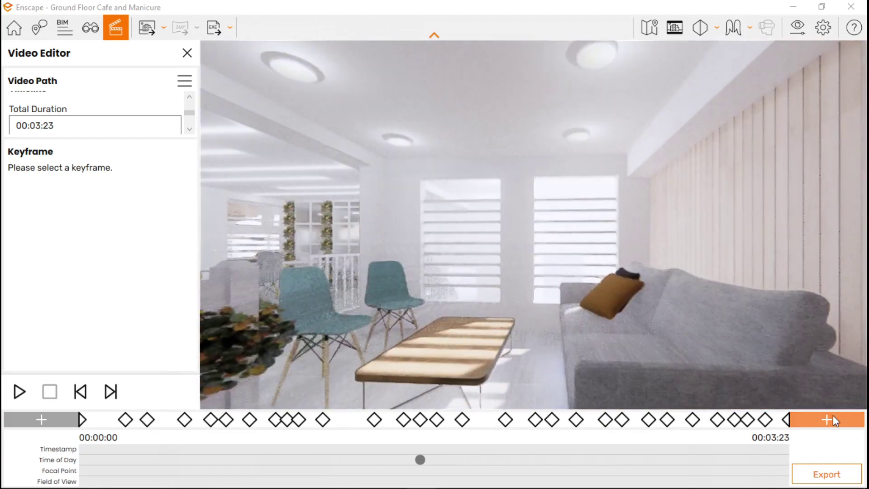
left_click(830, 416)
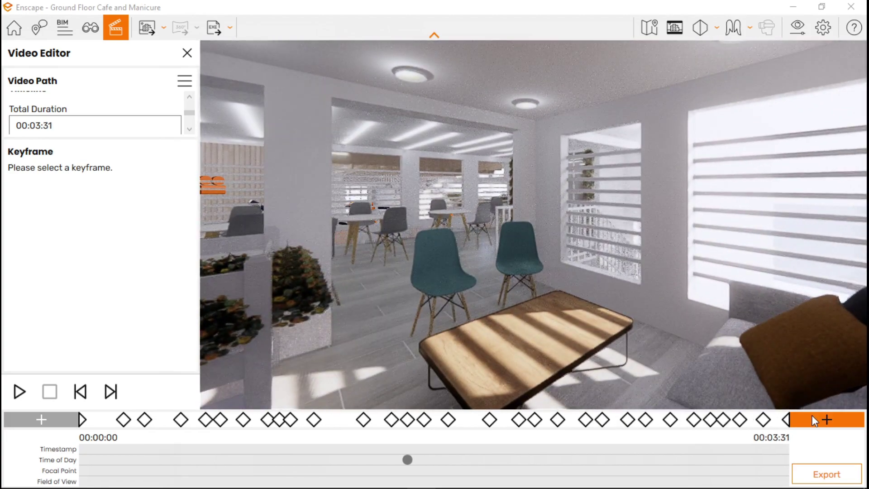
- Extend the path from the lounge coffee table past the teal chairs to the stair railing, adding keyframes along the way
left_click(815, 421)
key("w")
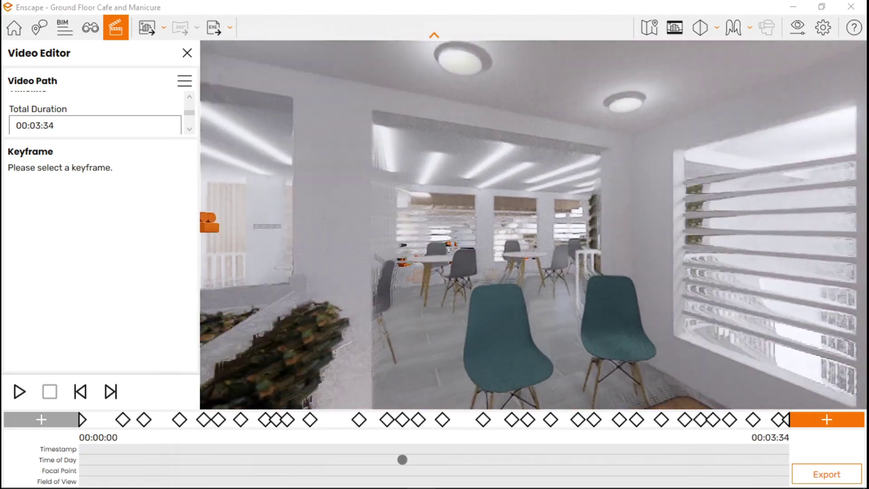
left_click(815, 420)
key("w")
left_click_drag(589, 254, 742, 263)
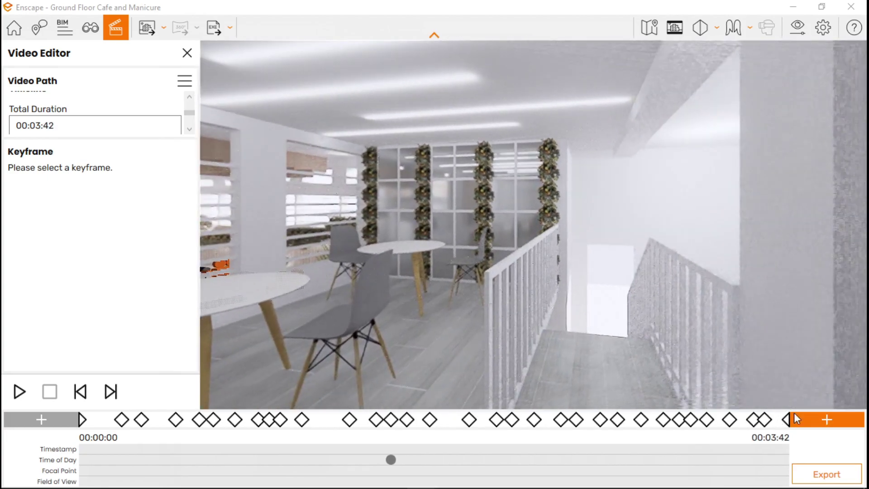
left_click(797, 416)
key("w")
left_click(816, 420)
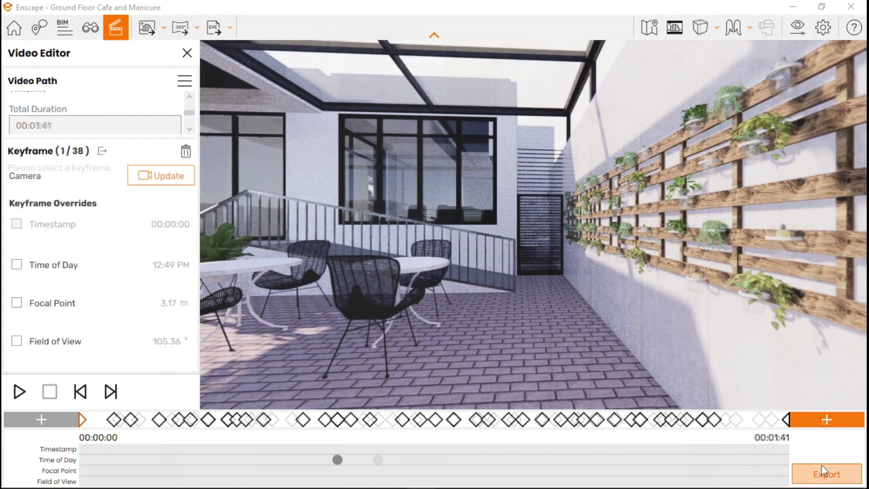
- Open the video export settings and review the compression quality and frames per second options
left_click(822, 470)
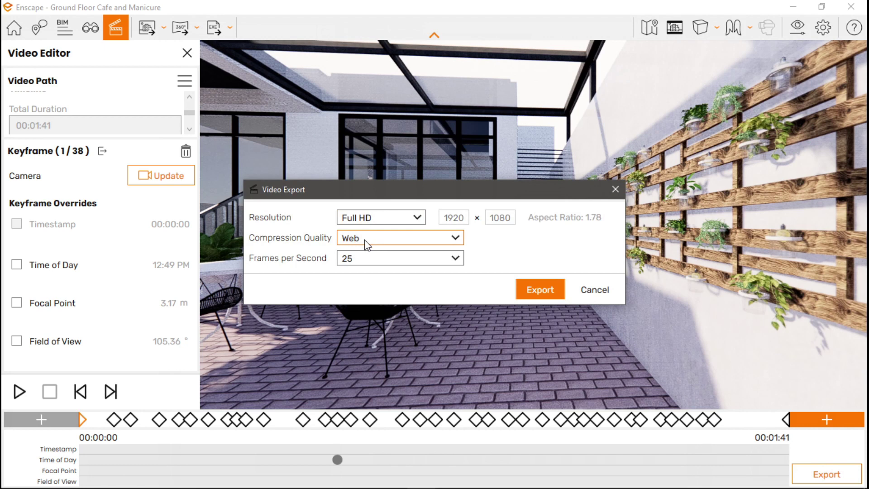
left_click(365, 240)
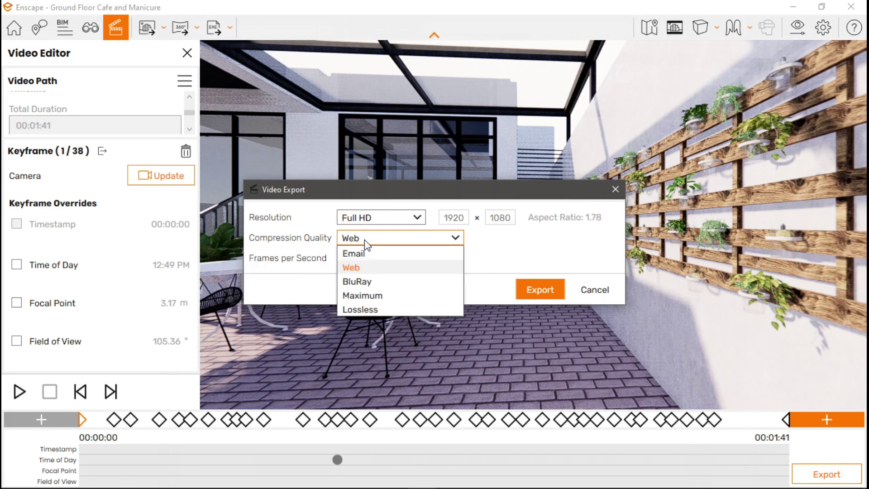
left_click(365, 240)
left_click(367, 258)
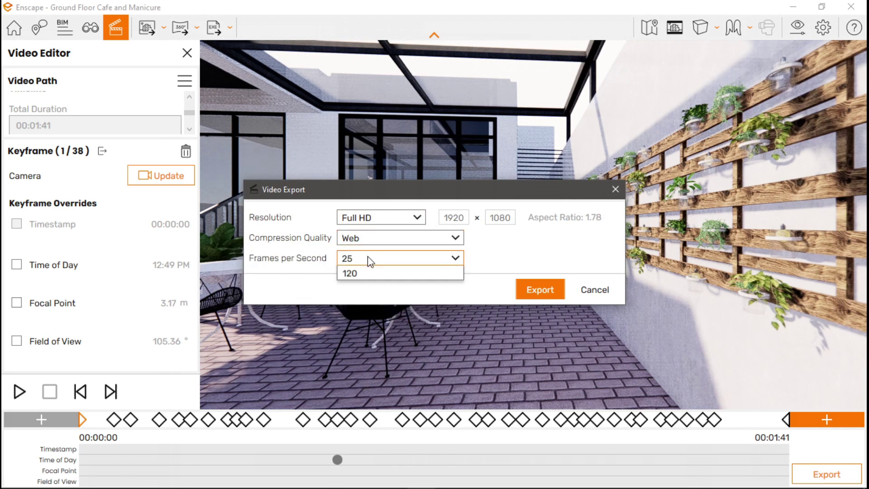
left_click(367, 258)
left_click(368, 257)
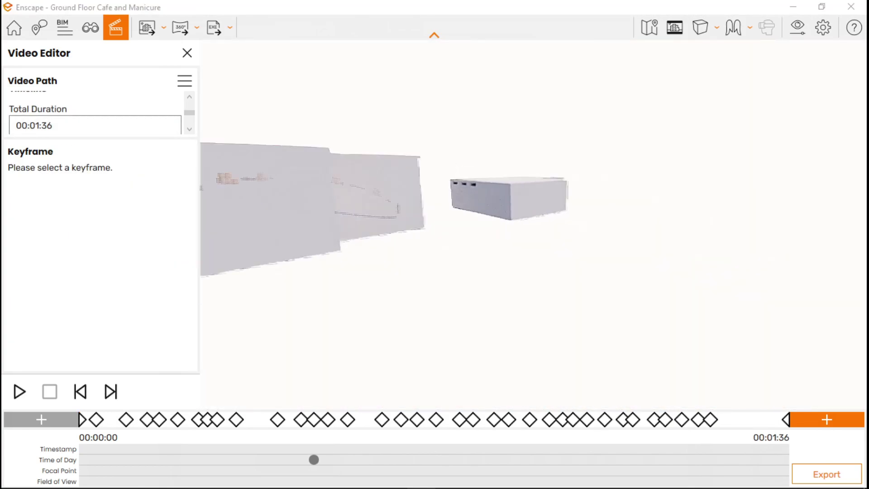
- Replace the current video path with a new, empty one
mouse_move(475, 272)
left_mouse_down()
mouse_move(507, 281)
mouse_move(476, 272)
left_mouse_up()
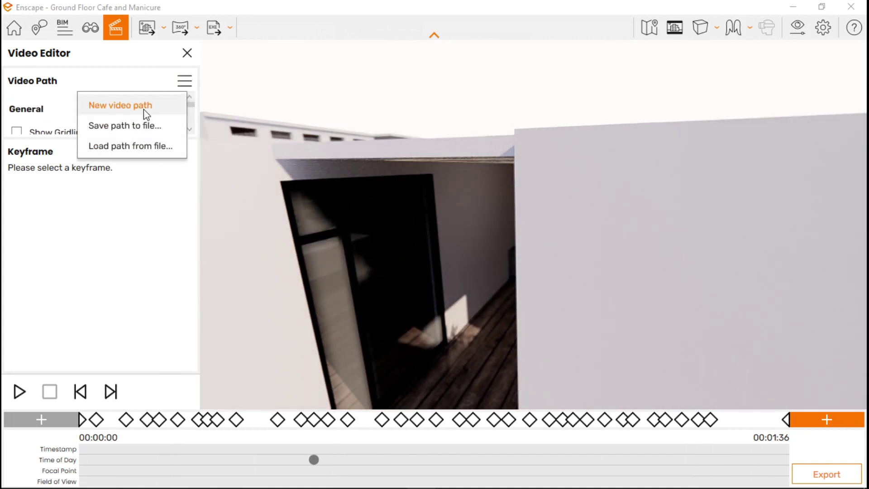
left_click(143, 109)
left_click(453, 298)
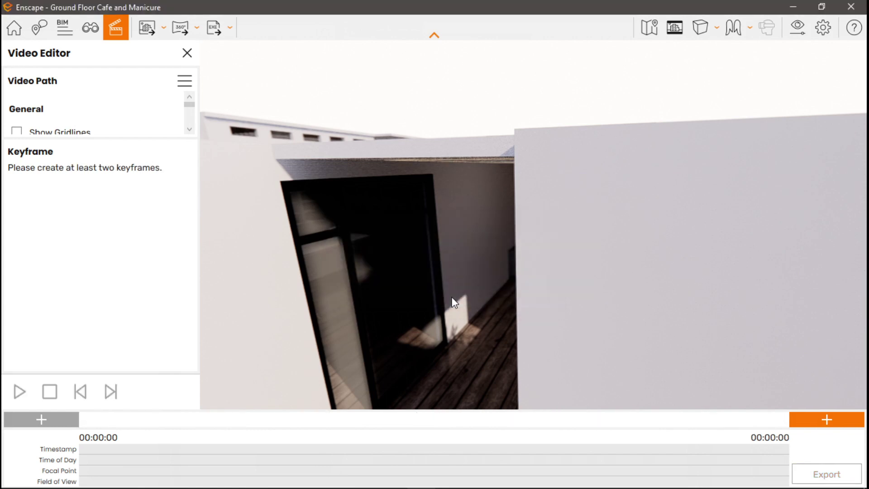
- Move the camera into the wood-floored room with the grey sofa and add the new path's first three keyframes
key("w")
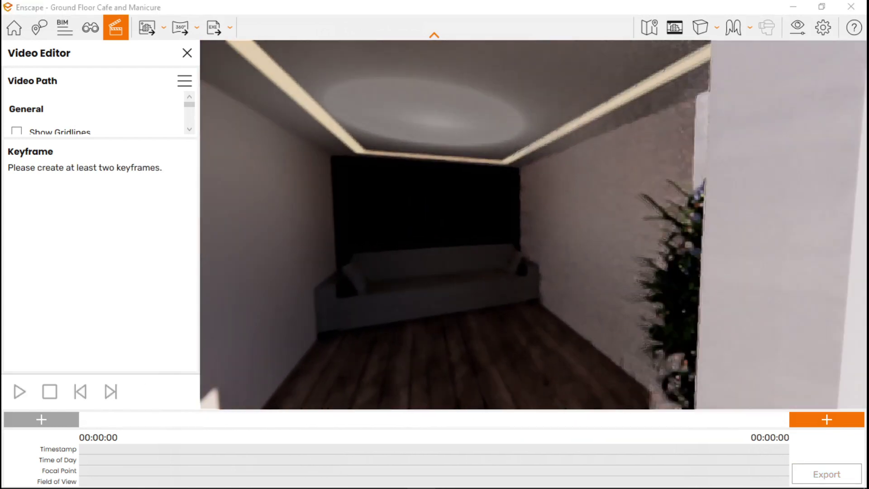
left_click_drag(534, 337, 704, 342)
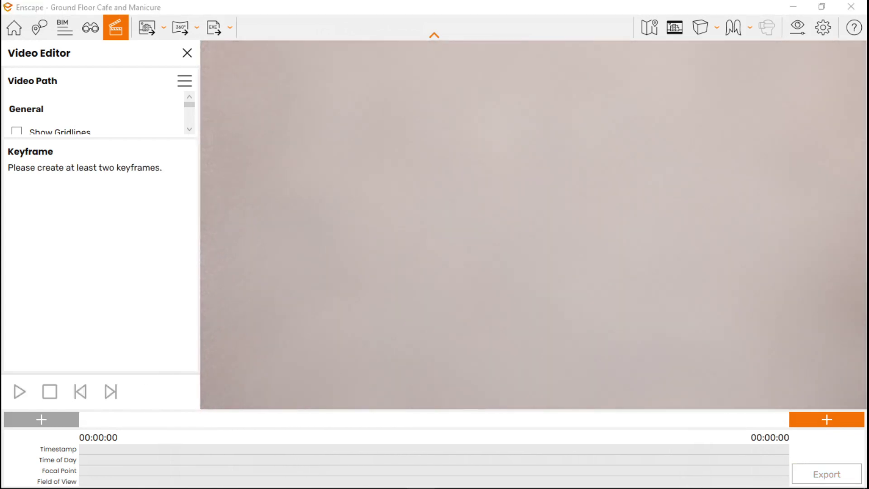
left_click(800, 420)
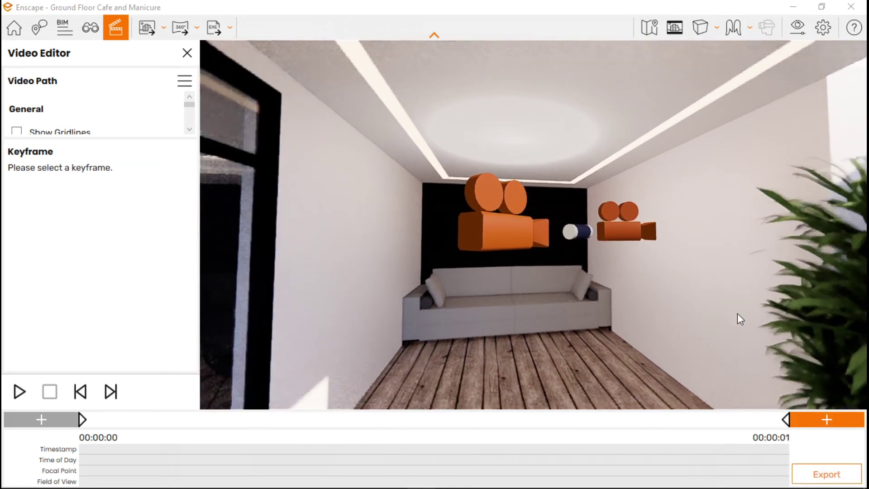
left_click(827, 419)
key("s")
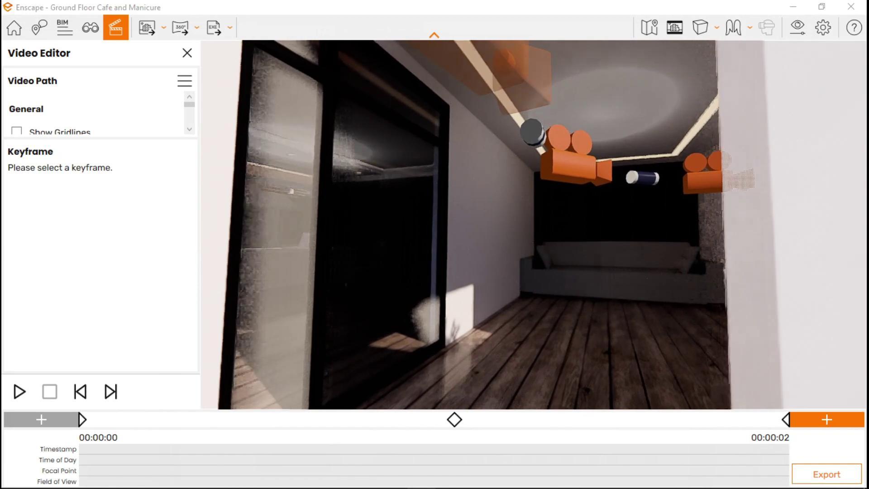
- Extend the path with four keyframes leading from the sofa room through the glass door to the office desk view
left_click(827, 419)
key("w")
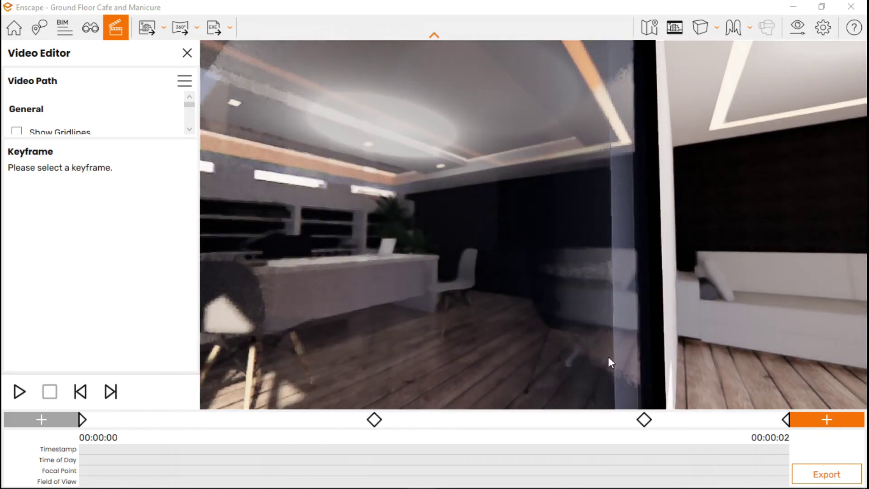
left_click(827, 419)
key("w")
left_click(809, 419)
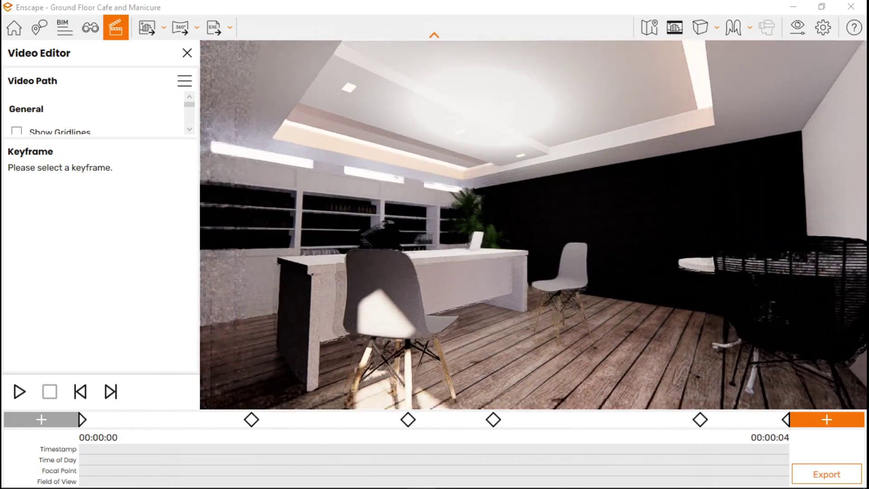
left_click(804, 421)
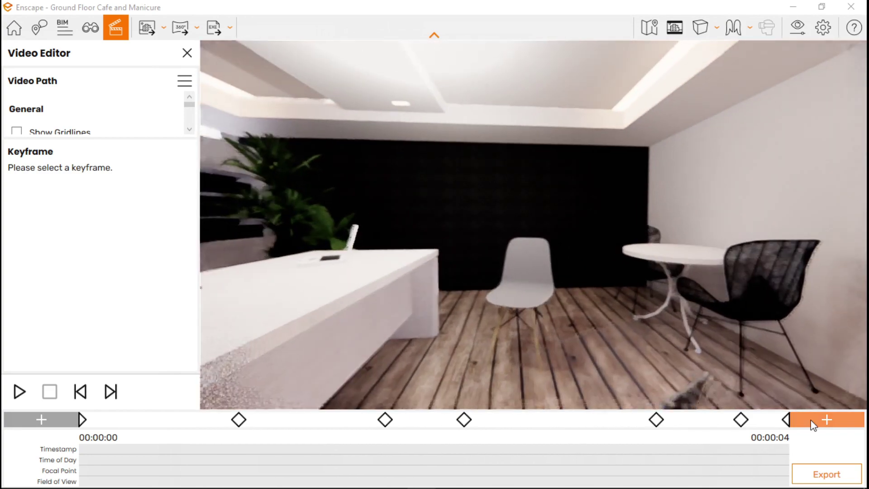
- Add the last five keyframes, carrying the camera alongside the desk, past the bookshelves and behind the office chair to the plant
left_click(812, 426)
left_click(811, 426)
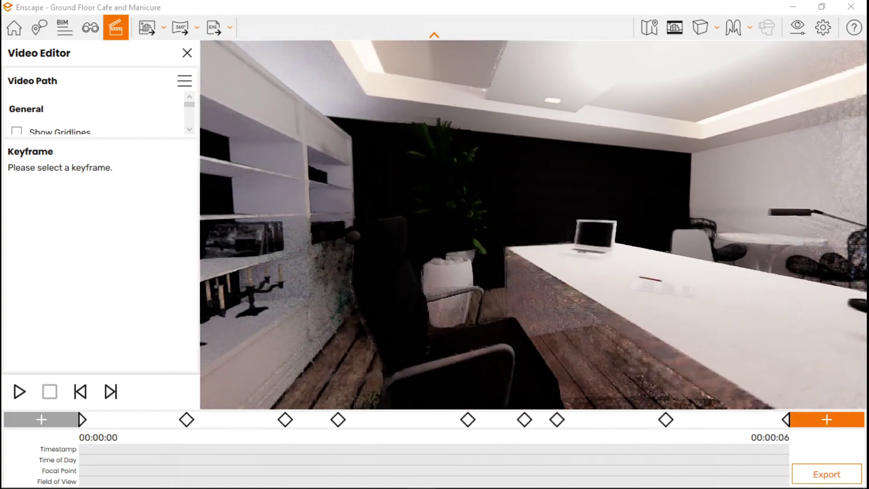
left_click(837, 423)
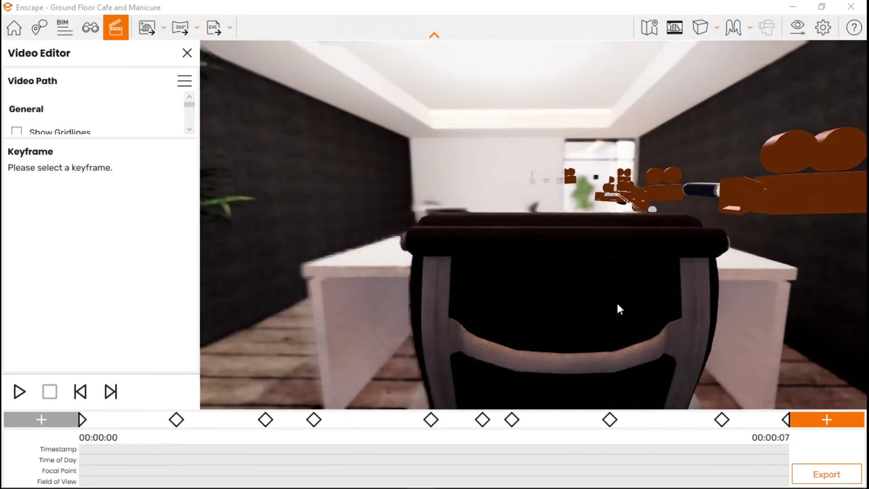
left_click(814, 422)
key("w")
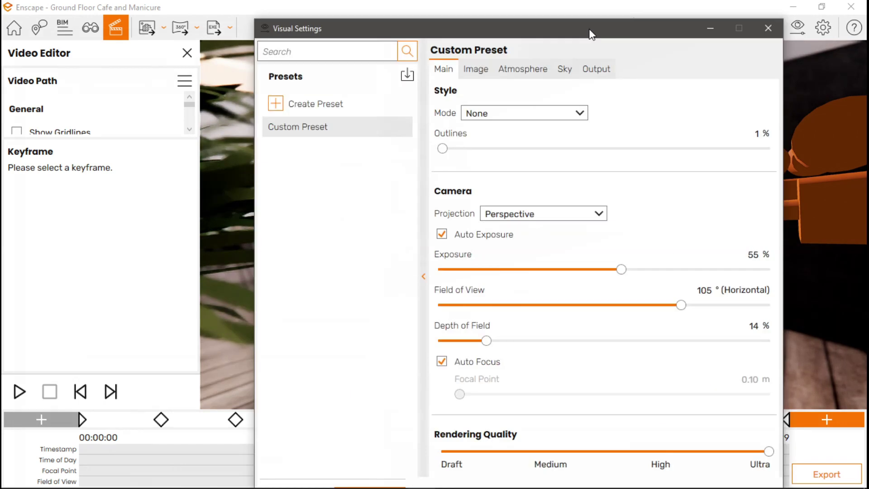
- Lower the camera's depth of field in the visual settings
left_click_drag(589, 31, 527, 22)
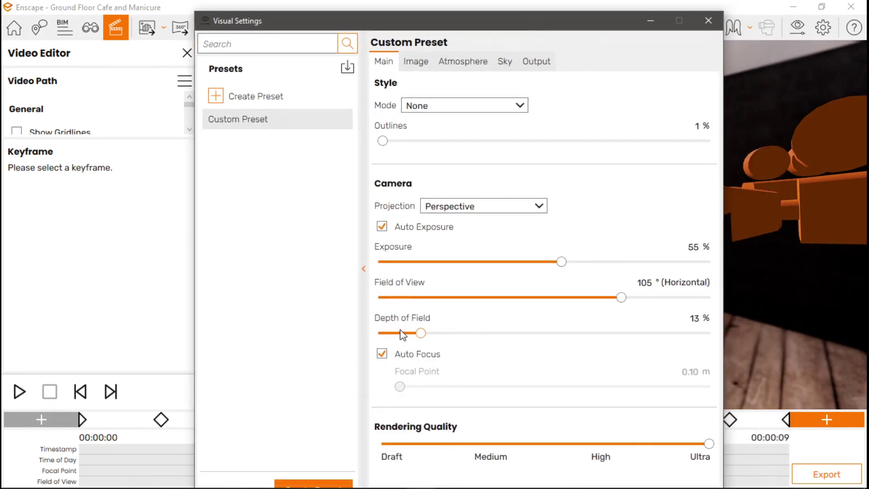
left_click(708, 20)
- Set the video path's total duration to 30 seconds and preview the walkthrough, checking keyframes 7 and 8
left_click(82, 419)
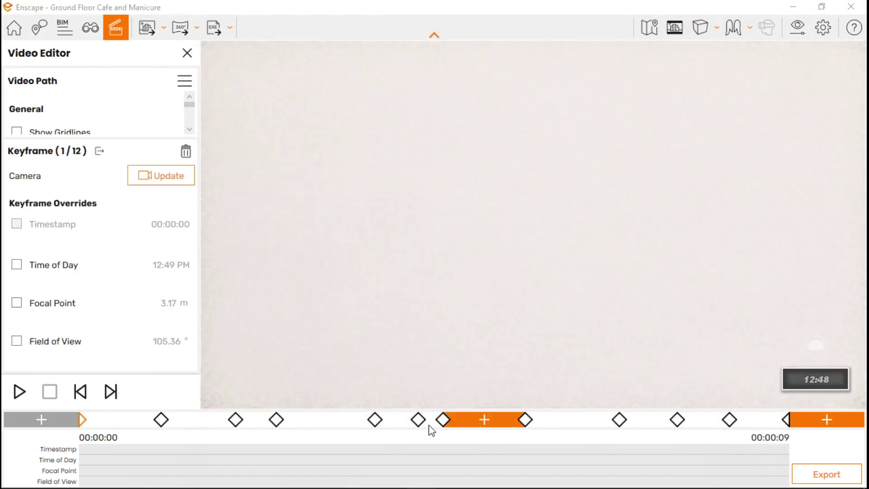
left_click(19, 391)
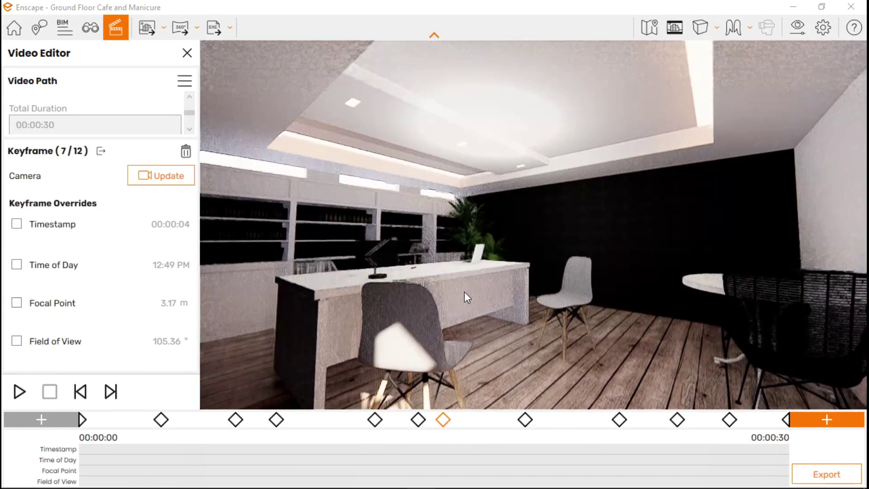
left_click(525, 421)
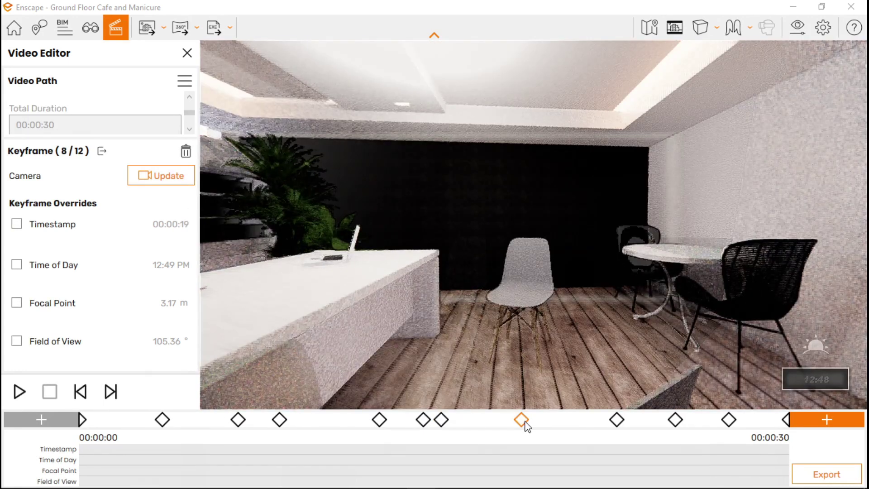
left_click(438, 421)
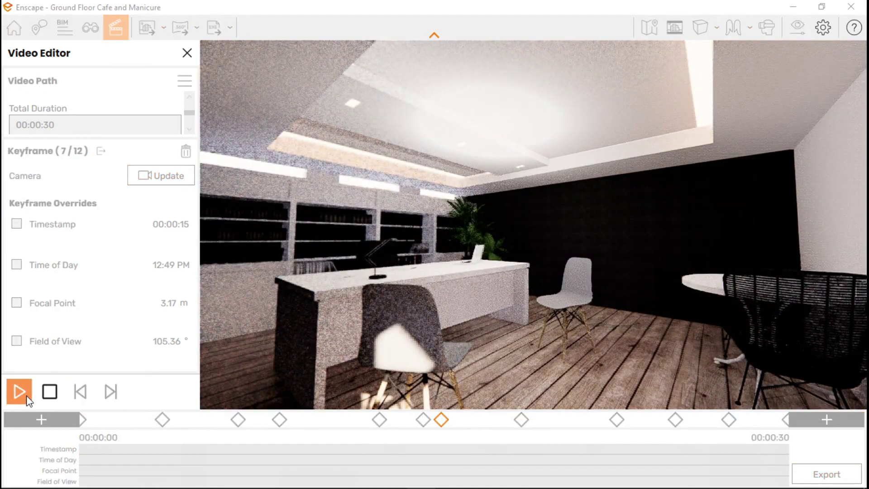
left_click(19, 392)
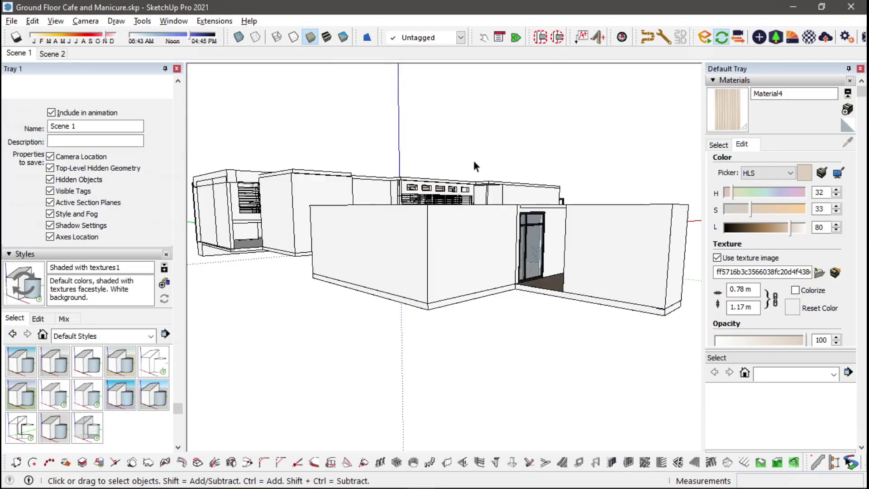
- Switch to SketchUp, remove the roof covering the office and sofa room, and select the sphere lights inside
scroll(502, 221, "up", 5)
middle_click_drag(475, 167, 470, 339)
left_click(502, 222)
key("Delete")
scroll(508, 213, "up", 3)
left_click(485, 204)
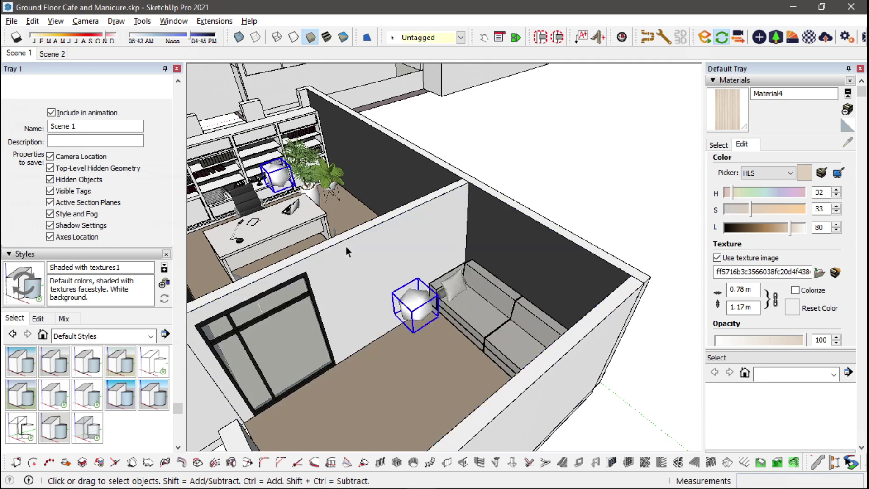
- Return to Enscape and export the video path at Full HD resolution, Web compression quality and 30 frames per second
key("alt+Tab")
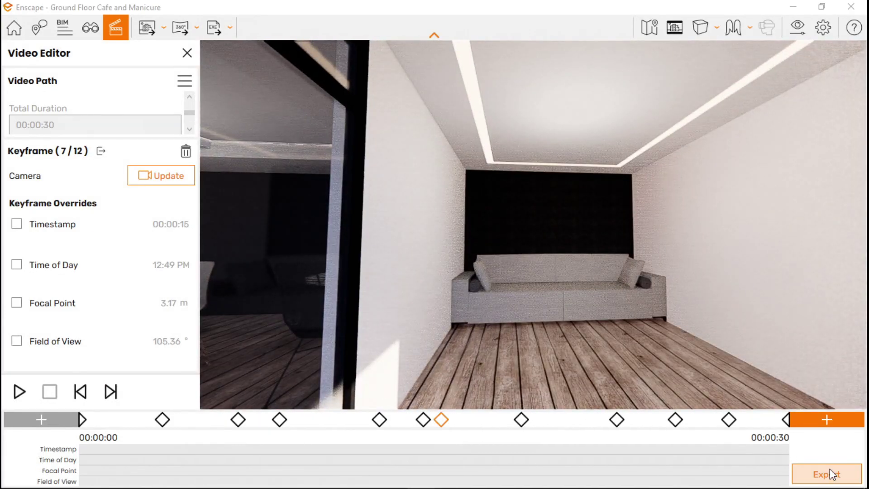
left_click(832, 474)
left_click(446, 258)
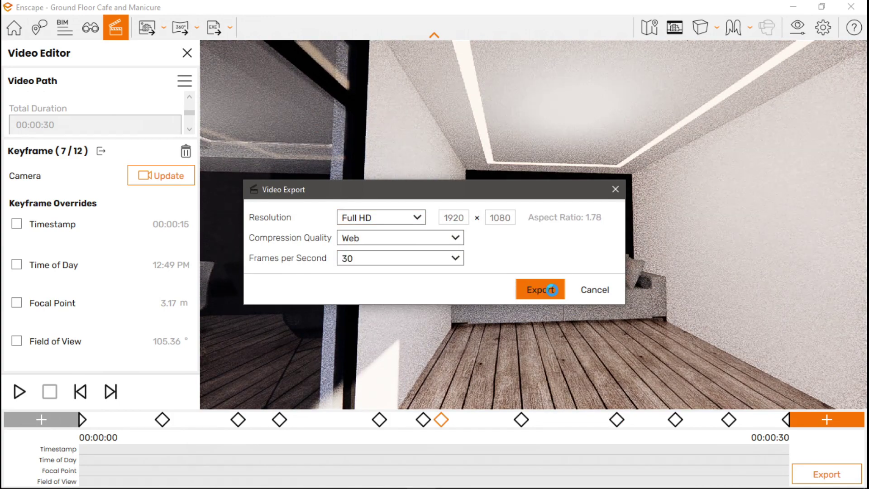
left_click(554, 295)
key("Return")
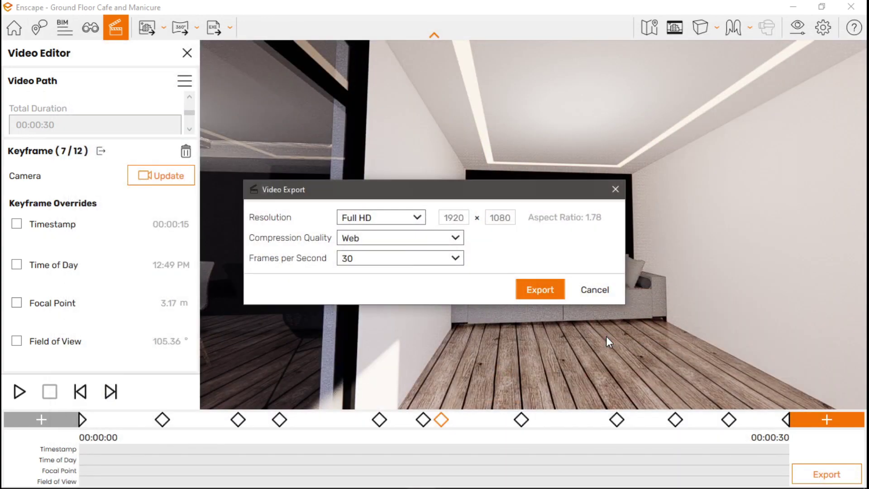